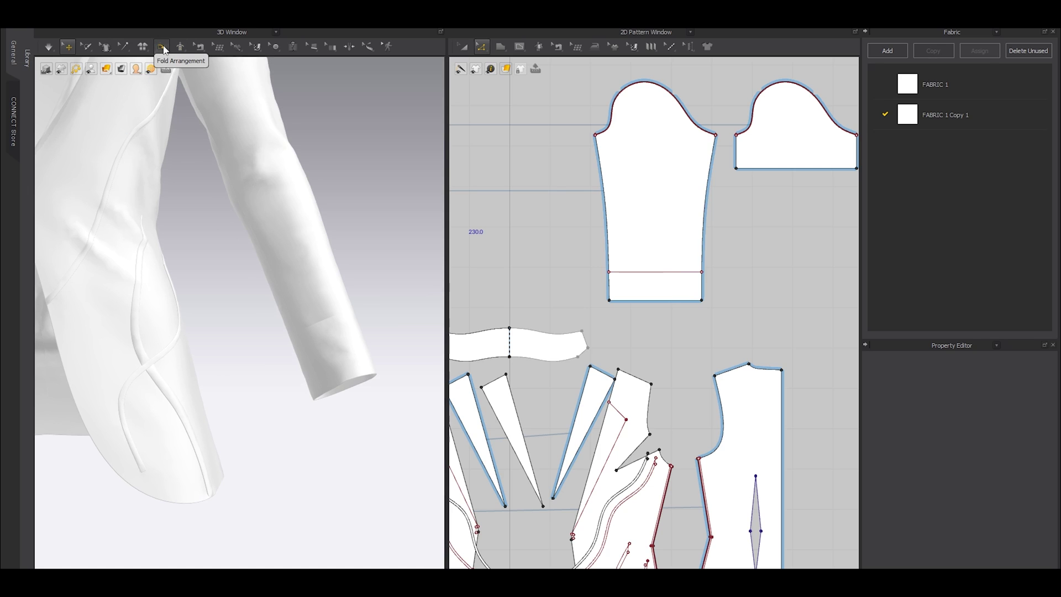
# Fold the sleeve's hem section along its internal line with Fold Arrangement.
pyautogui.click(325, 324)
pyautogui.moveTo(306, 358); pyautogui.dragTo(306, 254)
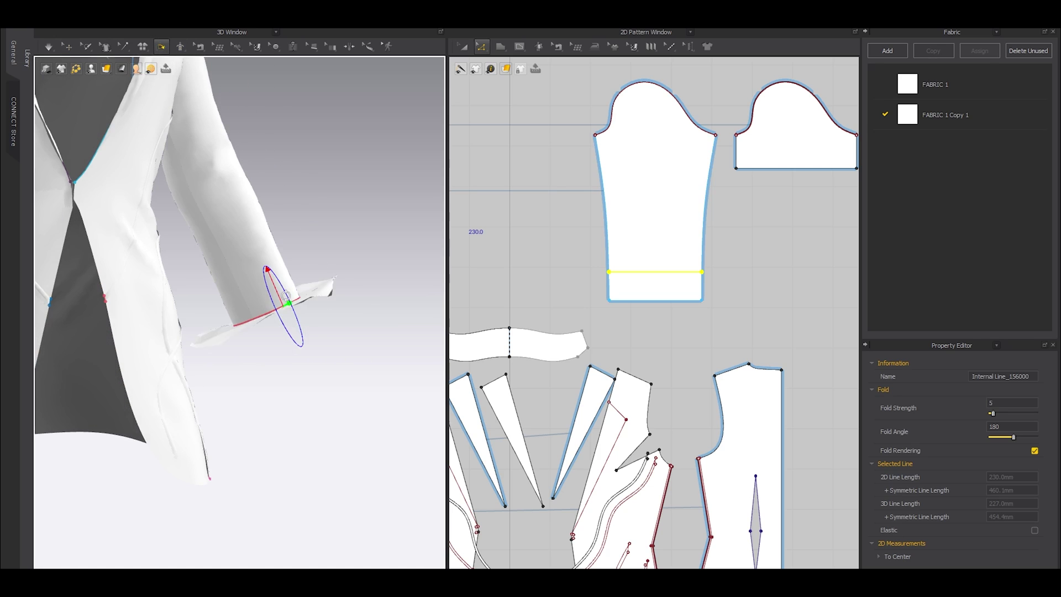
pyautogui.click(67, 47)
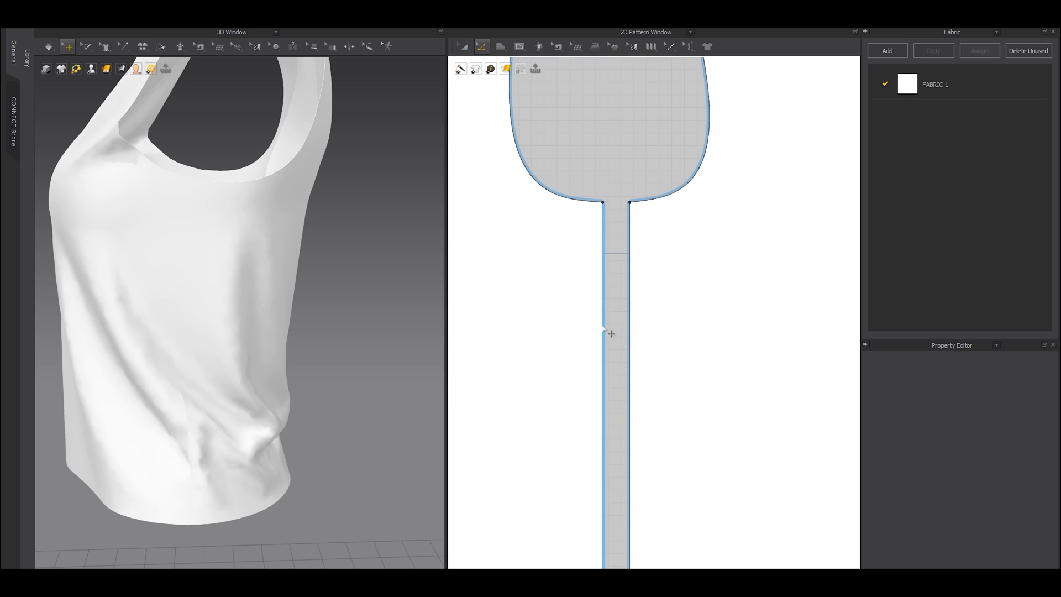
# Offset both facing side seam edges of the front and back panels as internal lines.
pyautogui.click(605, 333)
pyautogui.click(160, 331)
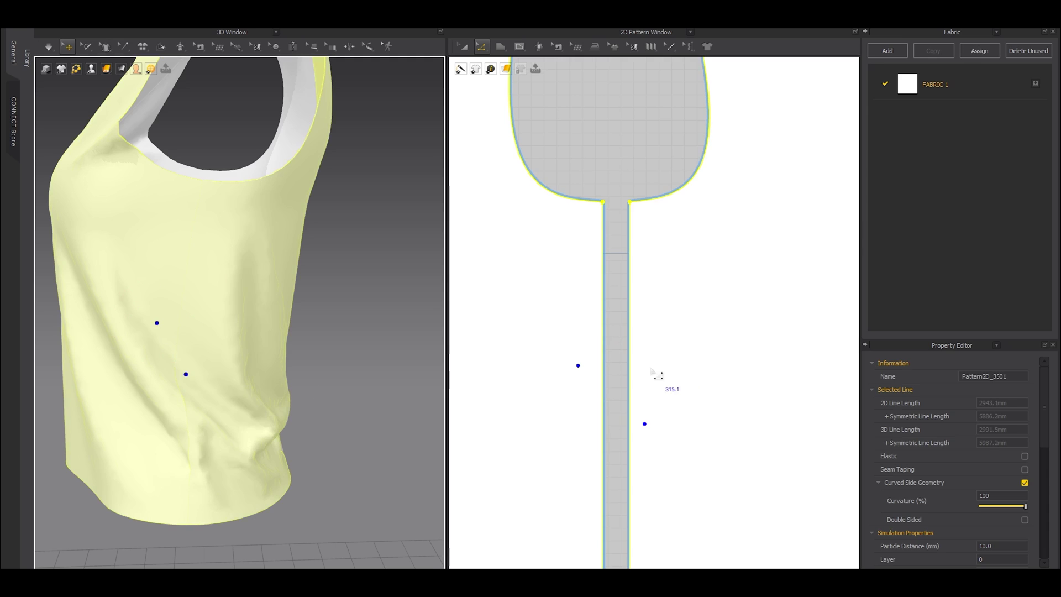
pyautogui.click(630, 387)
pyautogui.rightClick(629, 380)
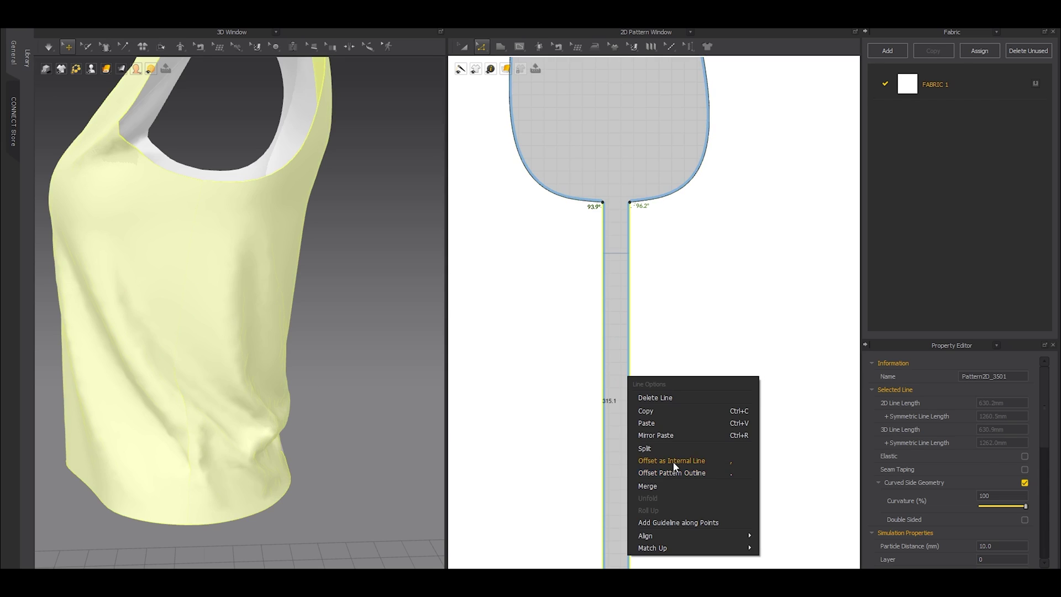
pyautogui.click(675, 459)
pyautogui.moveTo(547, 221); pyautogui.dragTo(489, 204)
pyautogui.press('Return')
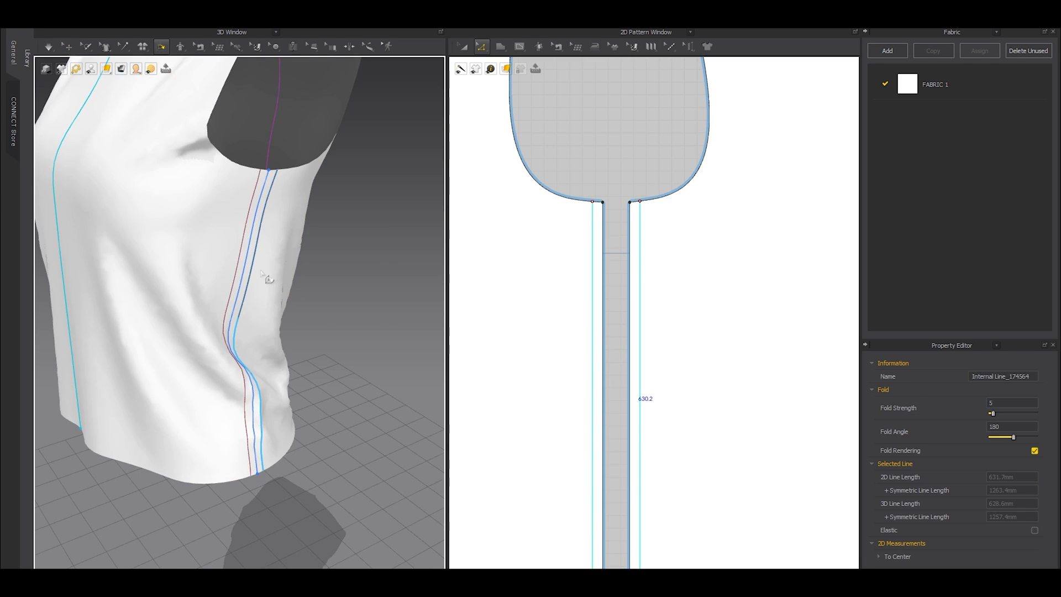
# Fold both side seam allowances inward along their internal lines with Fold Arrangement.
pyautogui.moveTo(260, 271); pyautogui.dragTo(241, 305, button='right')
pyautogui.click(233, 290)
pyautogui.moveTo(197, 287); pyautogui.dragTo(233, 257)
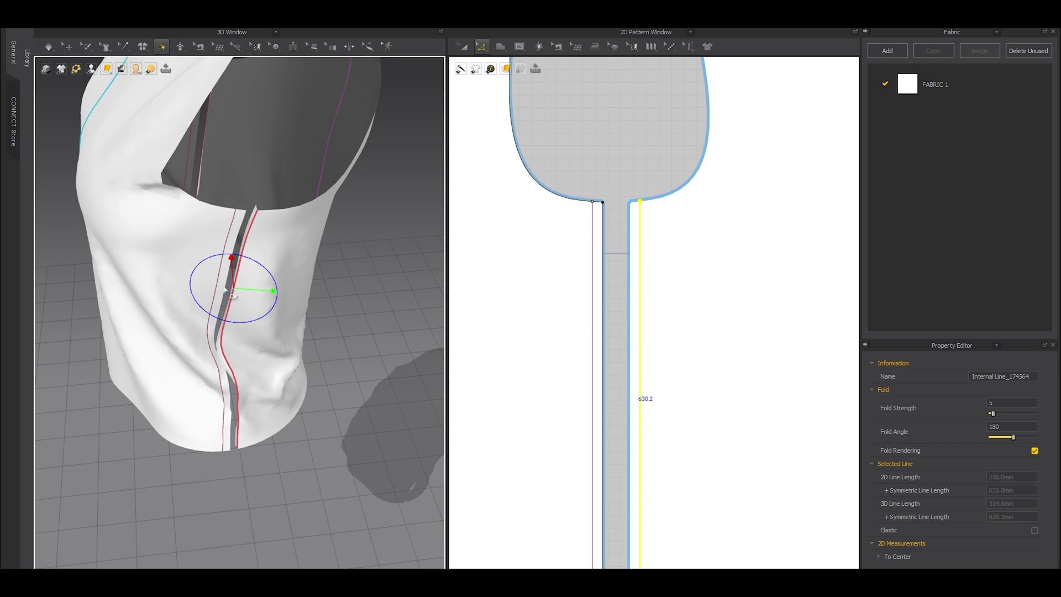
pyautogui.click(216, 289)
pyautogui.click(224, 297)
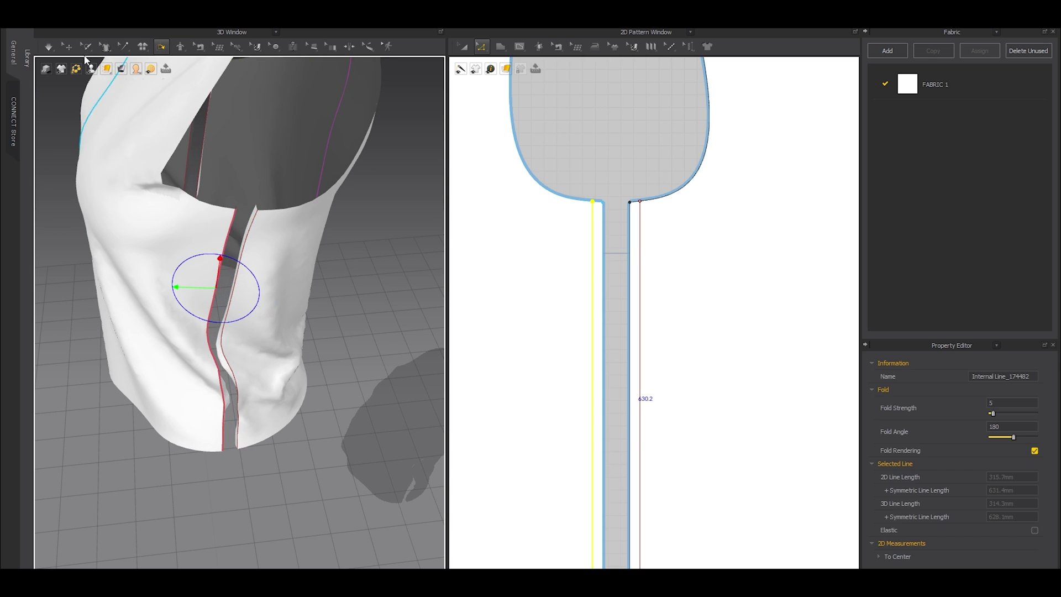
# Sew the two side seam internal lines to each other.
pyautogui.click(556, 47)
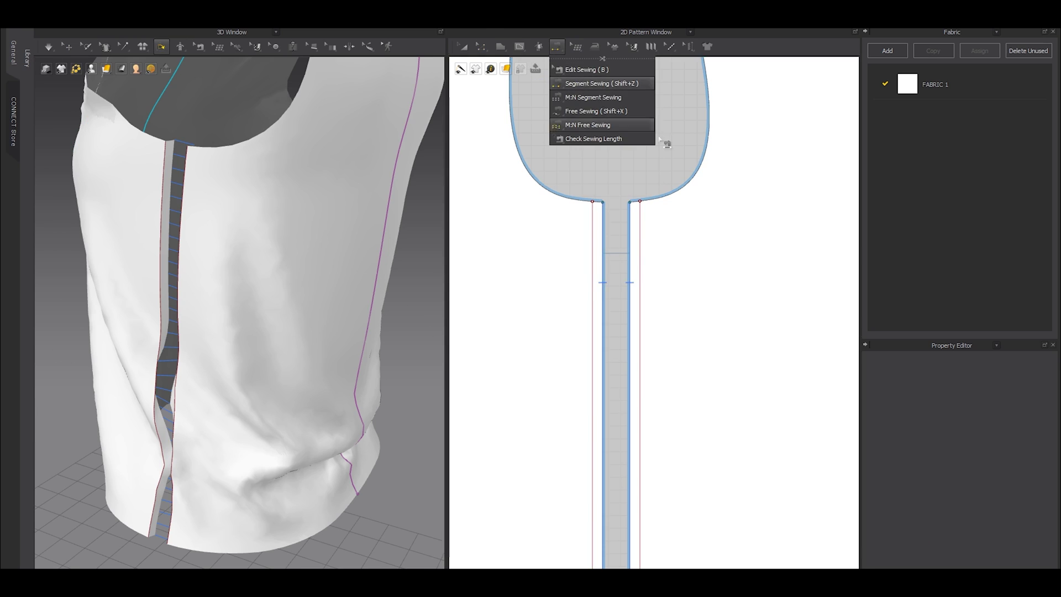
pyautogui.click(594, 250)
pyautogui.click(640, 256)
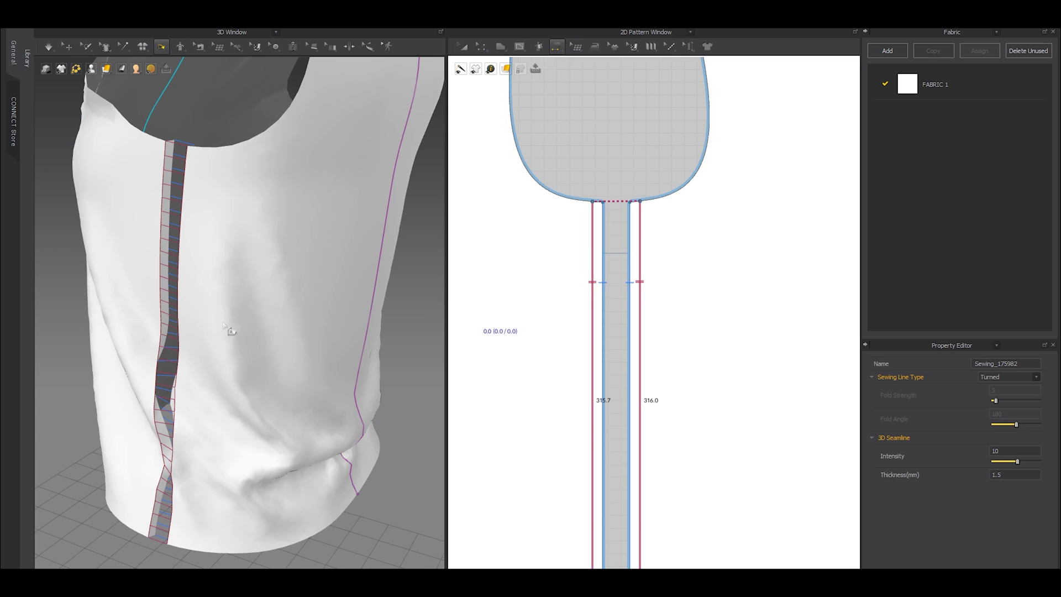
# Offset both sewn internal lines by 1 mm as one further internal line each, extended to the pattern outline.
pyautogui.press('a')
pyautogui.click(595, 386)
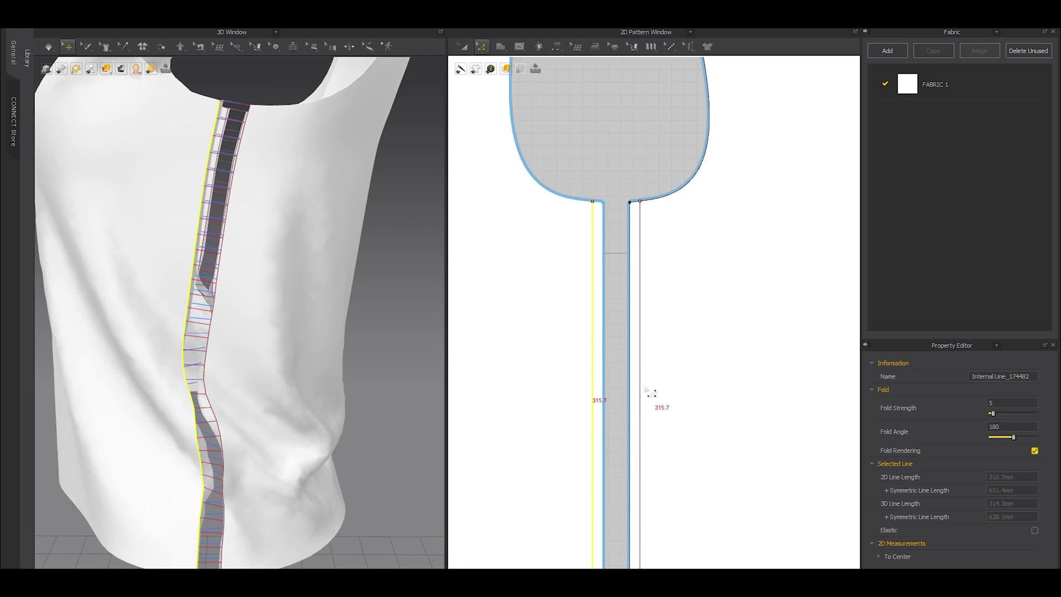
pyautogui.keyDown('shift'); pyautogui.click(641, 389); pyautogui.keyUp('shift')
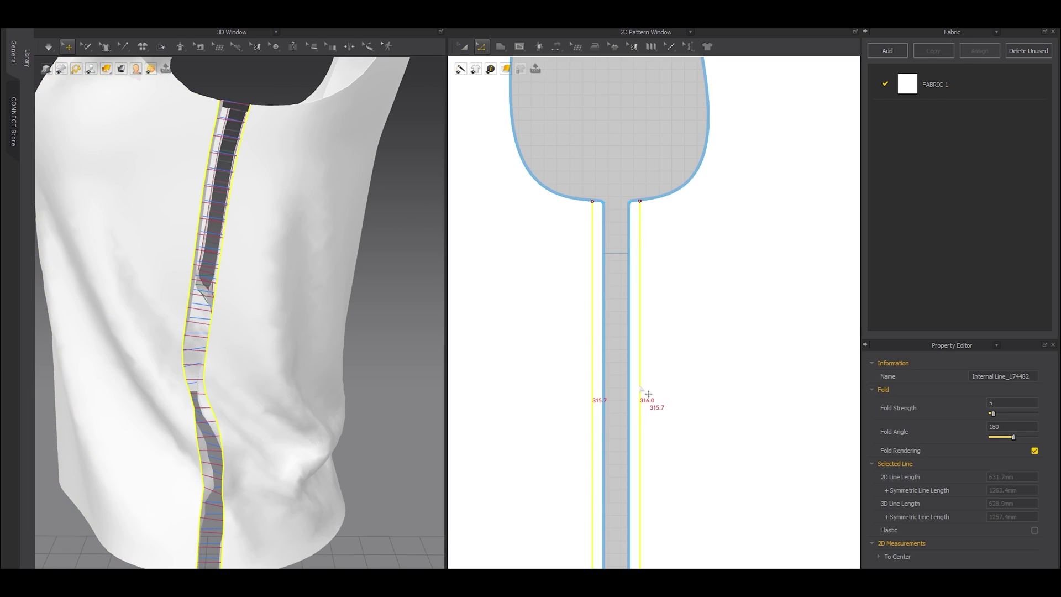
pyautogui.scroll(1, 644, 391)
pyautogui.rightClick(641, 379)
pyautogui.click(680, 466)
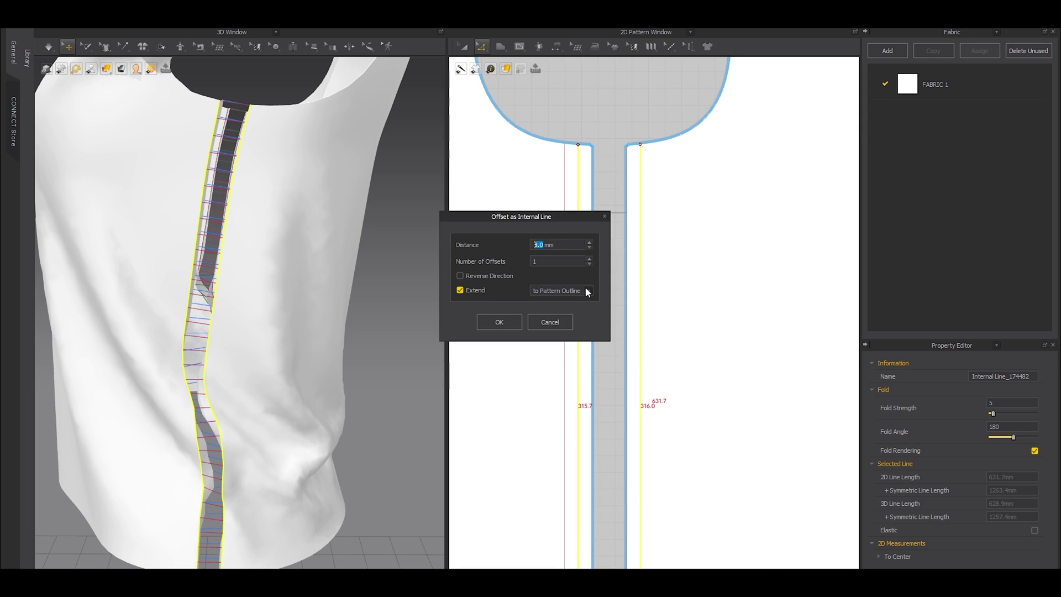
pyautogui.moveTo(543, 215); pyautogui.dragTo(492, 190)
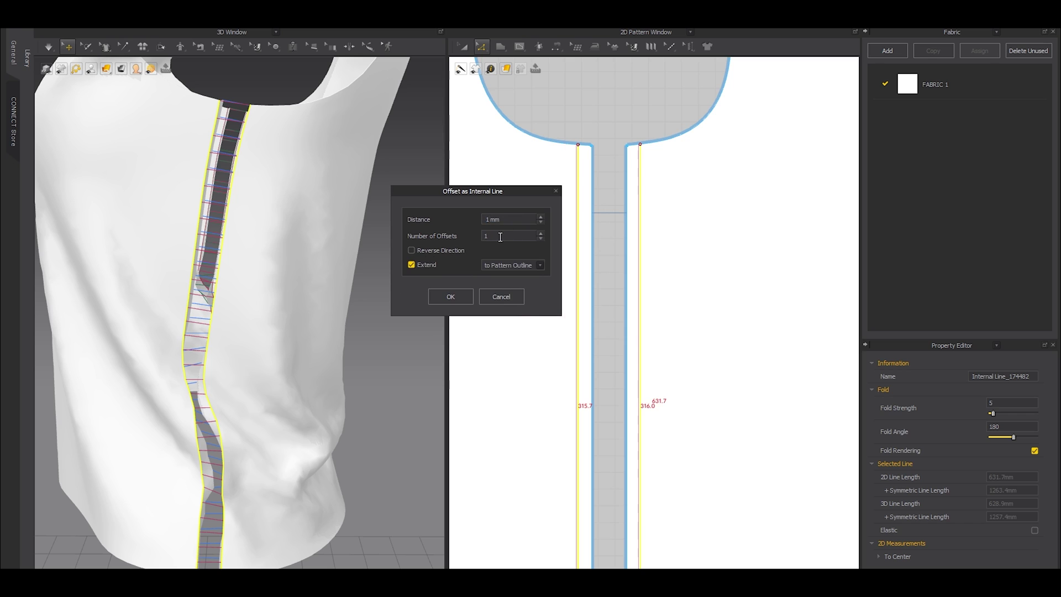
pyautogui.click(451, 296)
# Examine the folded side seam on the simulated garment from the hem up to the armhole.
pyautogui.scroll(2, 396, 250)
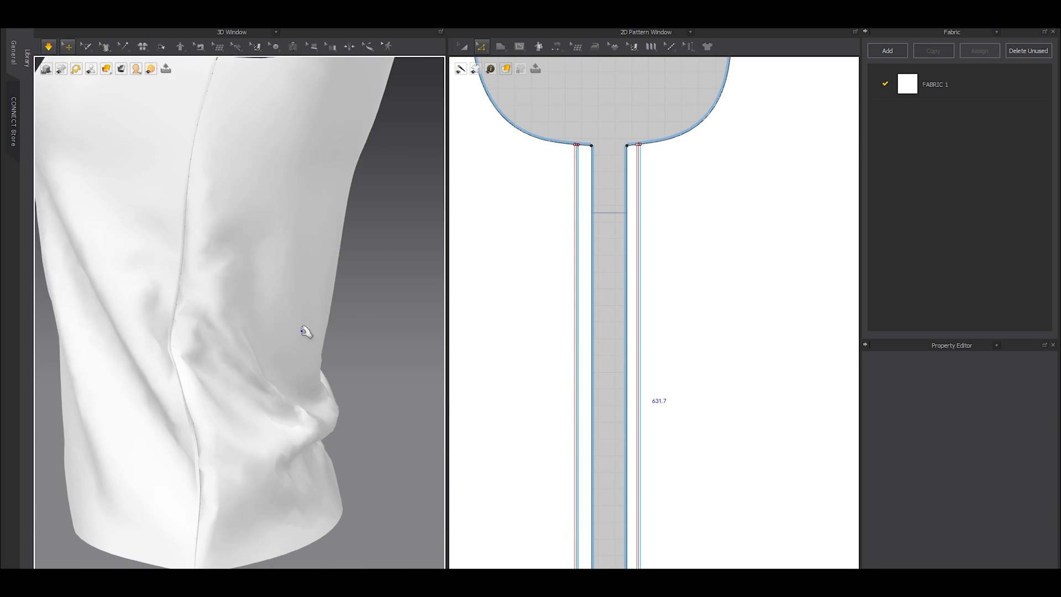
pyautogui.scroll(-2, 262, 273)
pyautogui.moveTo(261, 273); pyautogui.dragTo(256, 345, button='middle')
pyautogui.scroll(2, 261, 347)
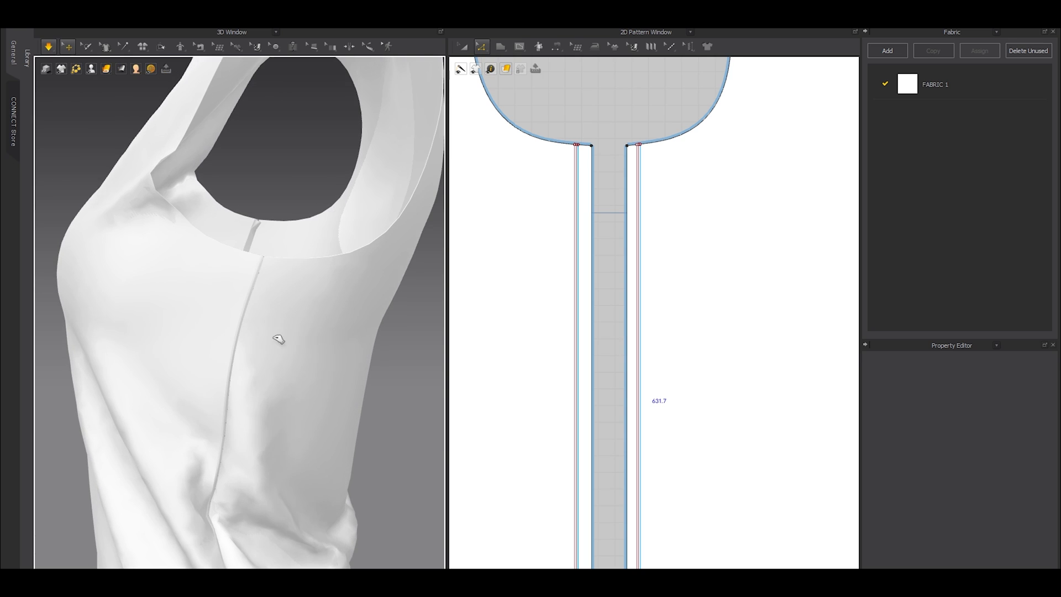
pyautogui.click(272, 336)
pyautogui.click(210, 321)
pyautogui.click(407, 363)
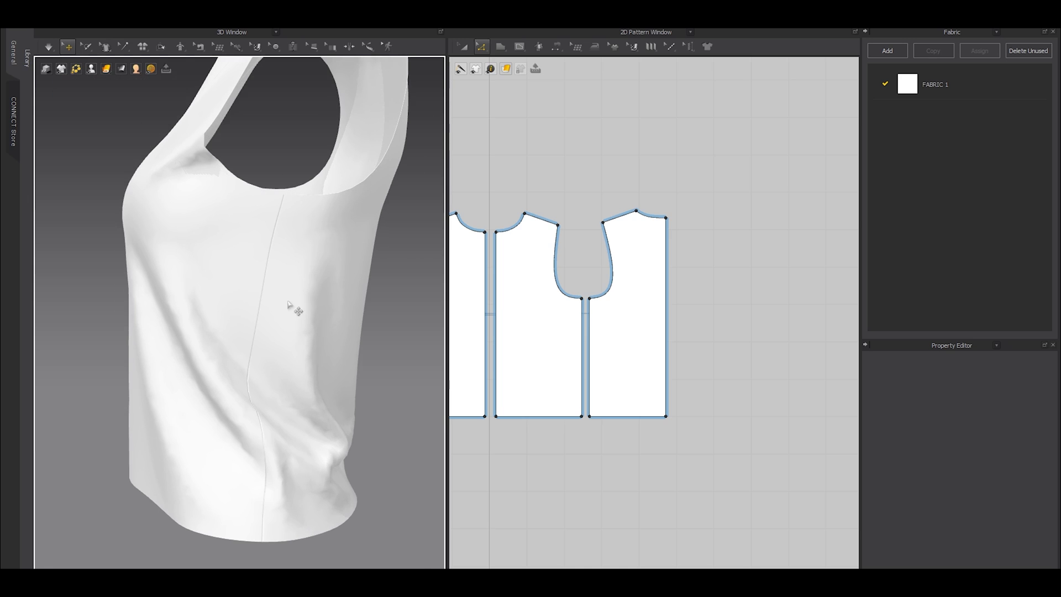
# Toggle the 3D seamline display on the garment to compare the side seam's appearance.
pyautogui.scroll(5, 291, 306)
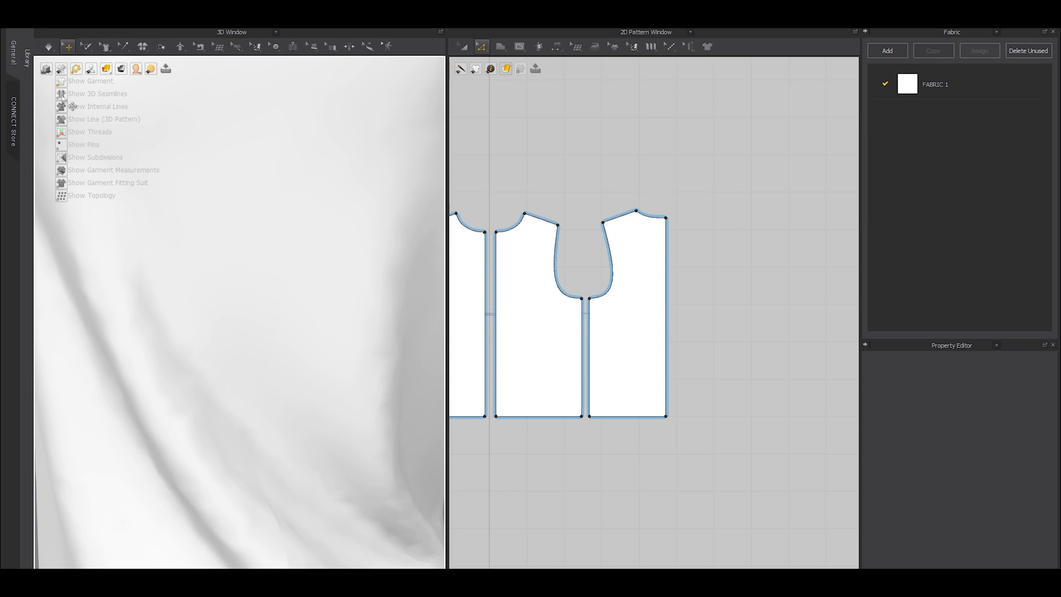
pyautogui.click(62, 94)
pyautogui.click(61, 94)
pyautogui.click(61, 93)
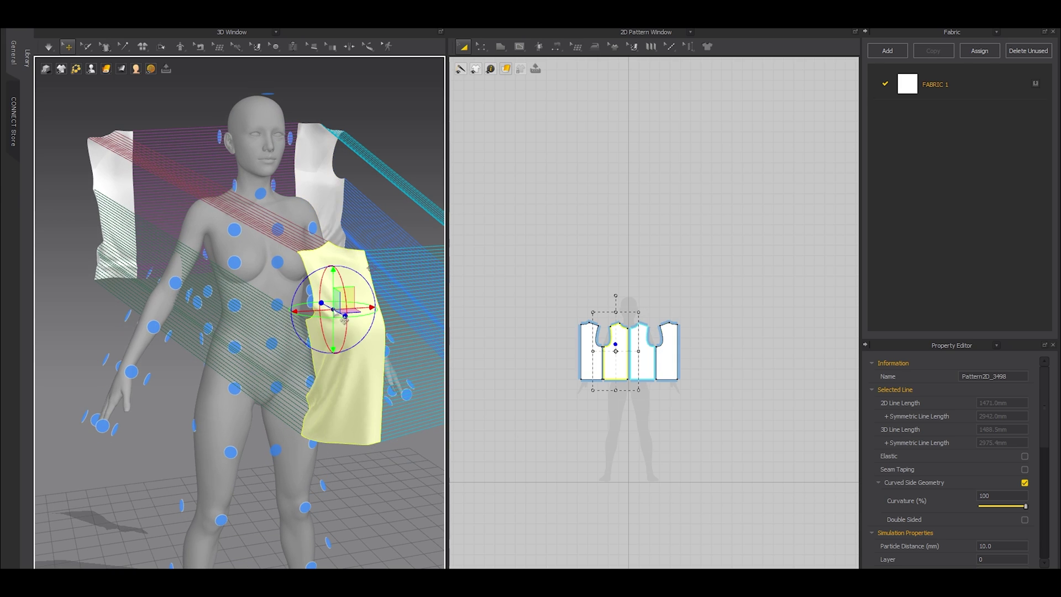
# Arrange the front and back panels around the avatar's torso using arrangement points, and hide the points.
pyautogui.click(234, 308)
pyautogui.moveTo(38, 343); pyautogui.dragTo(268, 338, button='right')
pyautogui.click(410, 194)
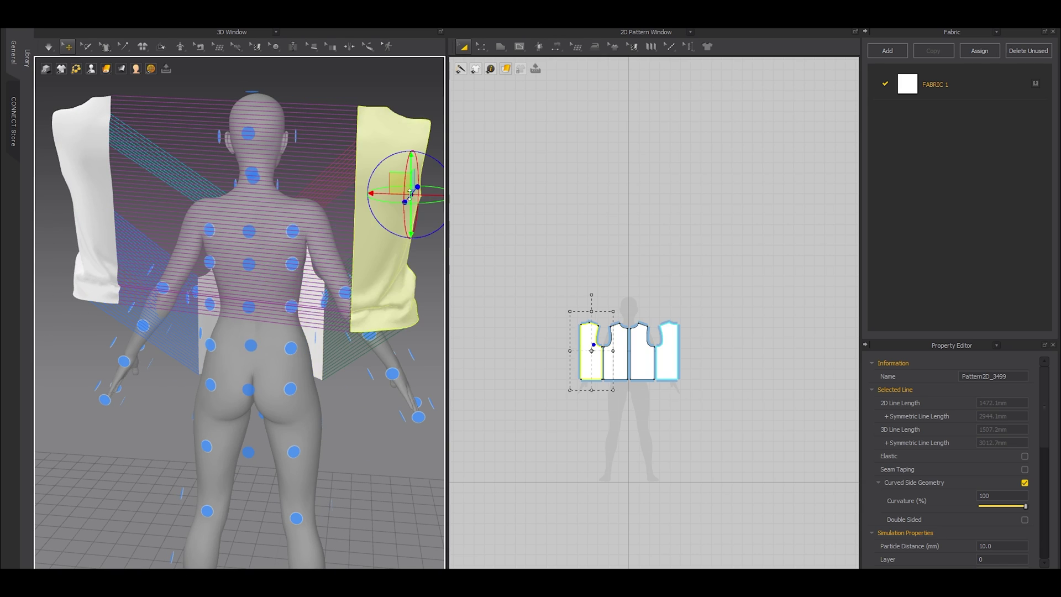
pyautogui.click(291, 265)
pyautogui.moveTo(359, 315); pyautogui.dragTo(139, 321, button='right')
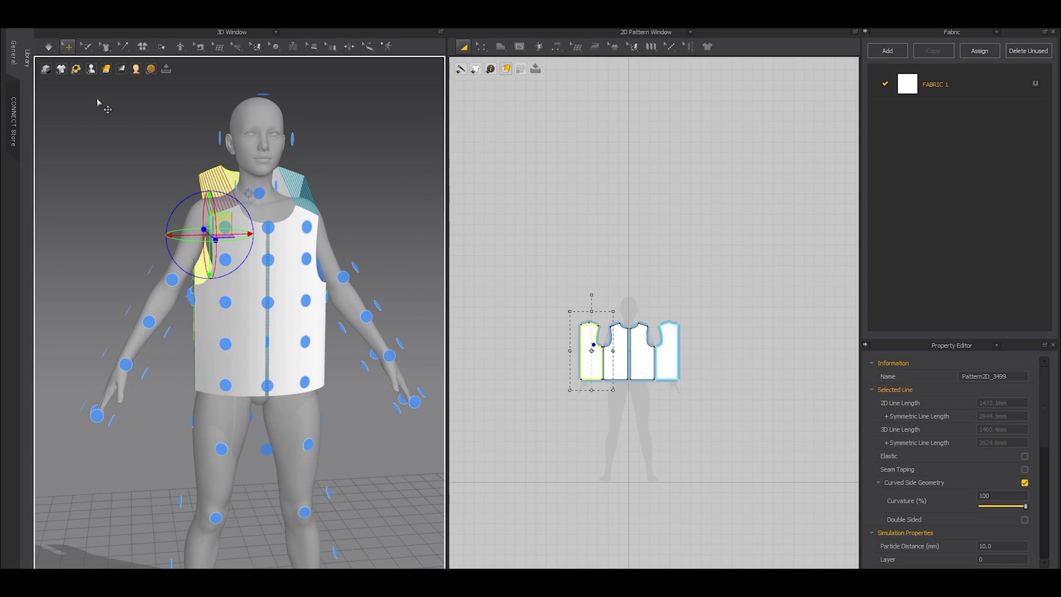
pyautogui.hotkey('shift', 'f')
pyautogui.moveTo(248, 279); pyautogui.dragTo(249, 257)
pyautogui.click(293, 249)
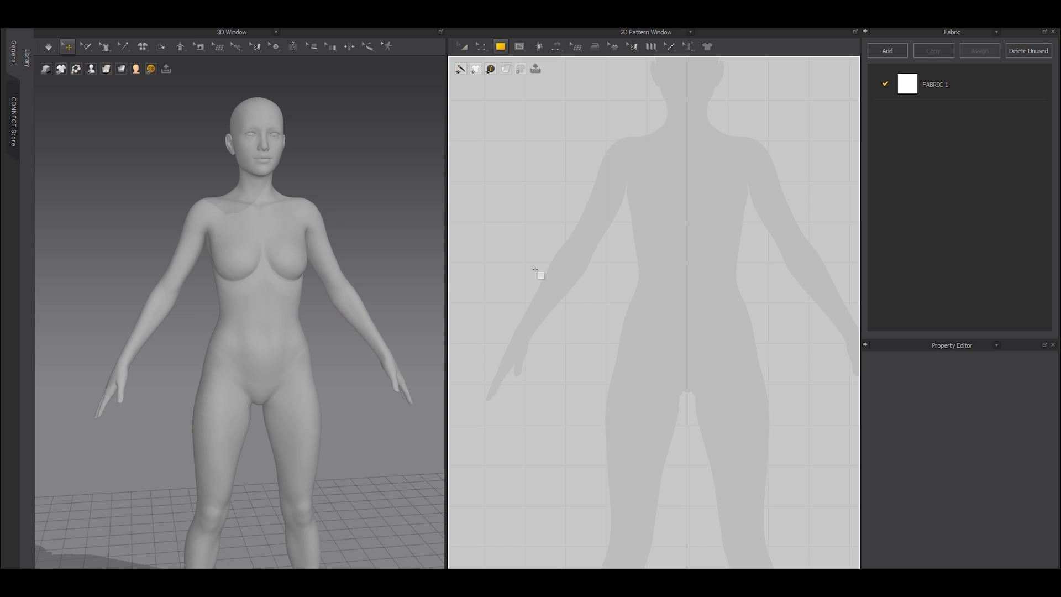
# Draw a long, thin horizontal rectangle pattern at the avatar's waist level and shift it slightly.
pyautogui.moveTo(508, 263)
pyautogui.mouseDown()
pyautogui.moveTo(689, 281)
pyautogui.moveTo(677, 279)
pyautogui.mouseUp()
pyautogui.press('a')
pyautogui.moveTo(614, 271); pyautogui.dragTo(621, 280)
pyautogui.click(619, 296)
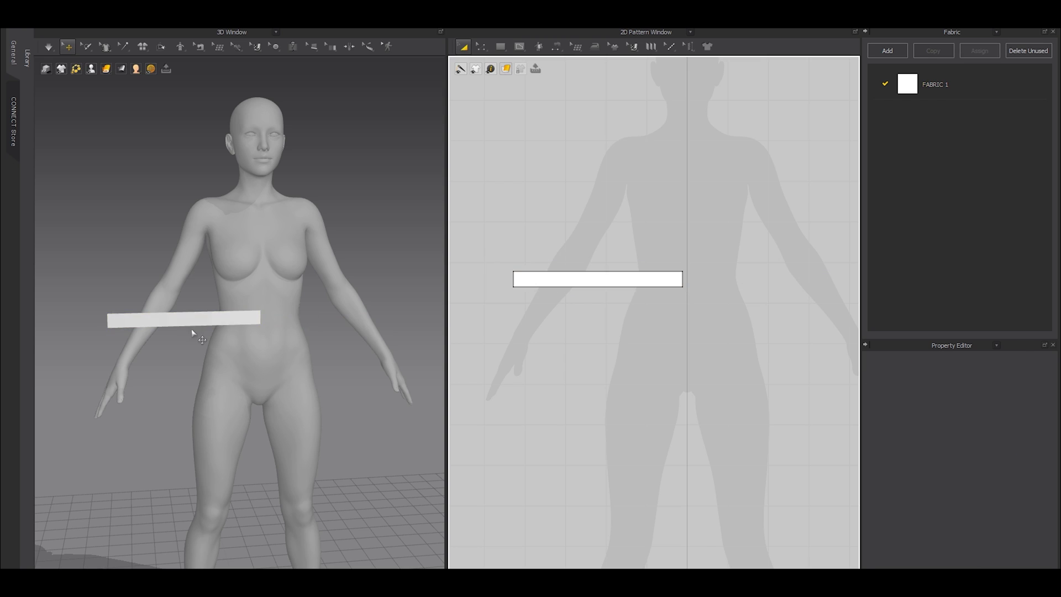
# Display the avatar's arrangement points through the avatar display options.
pyautogui.moveTo(191, 330)
pyautogui.mouseDown(button='right')
pyautogui.moveTo(197, 358)
pyautogui.moveTo(311, 383)
pyautogui.mouseUp(button='right')
pyautogui.hotkey('shift', 'f')
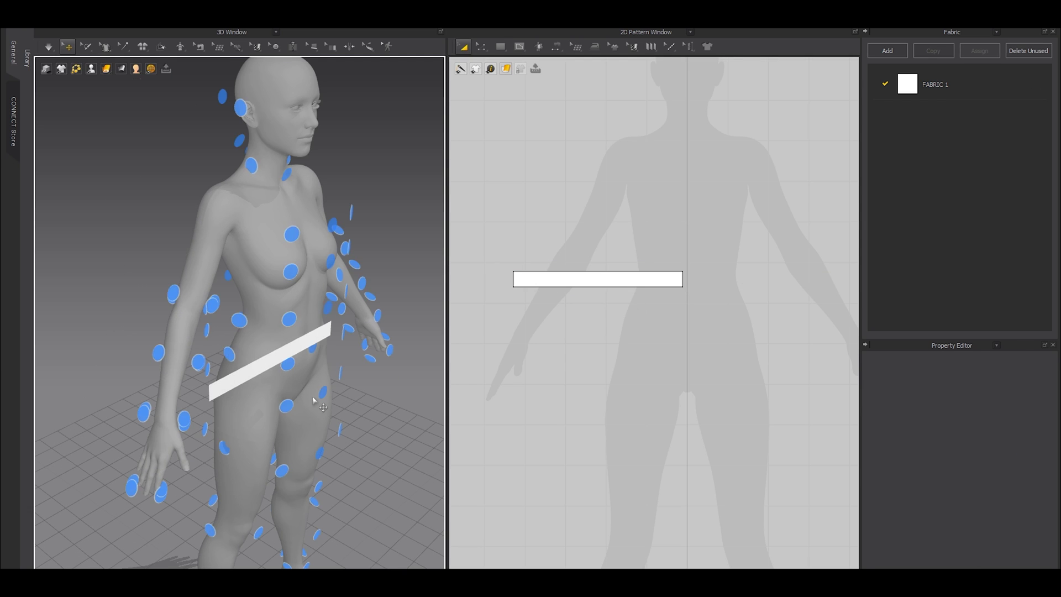
pyautogui.hotkey('shift', 'f')
pyautogui.moveTo(89, 71)
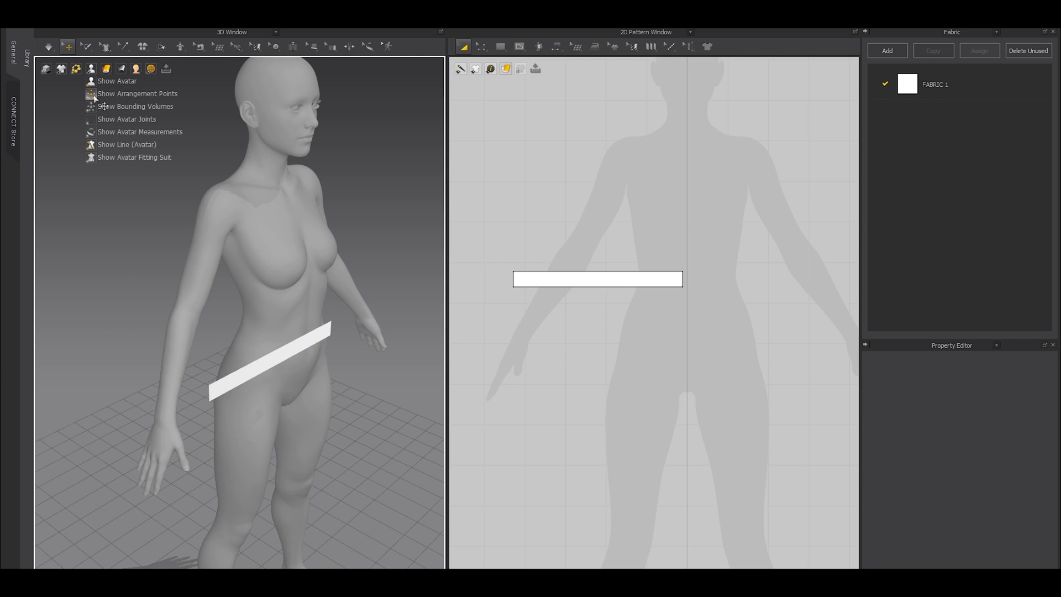
pyautogui.click(94, 97)
# Wrap the thin rectangle around the avatar's right hip using the arrangement point there.
pyautogui.moveTo(184, 166); pyautogui.dragTo(372, 330, button='right')
pyautogui.click(312, 342)
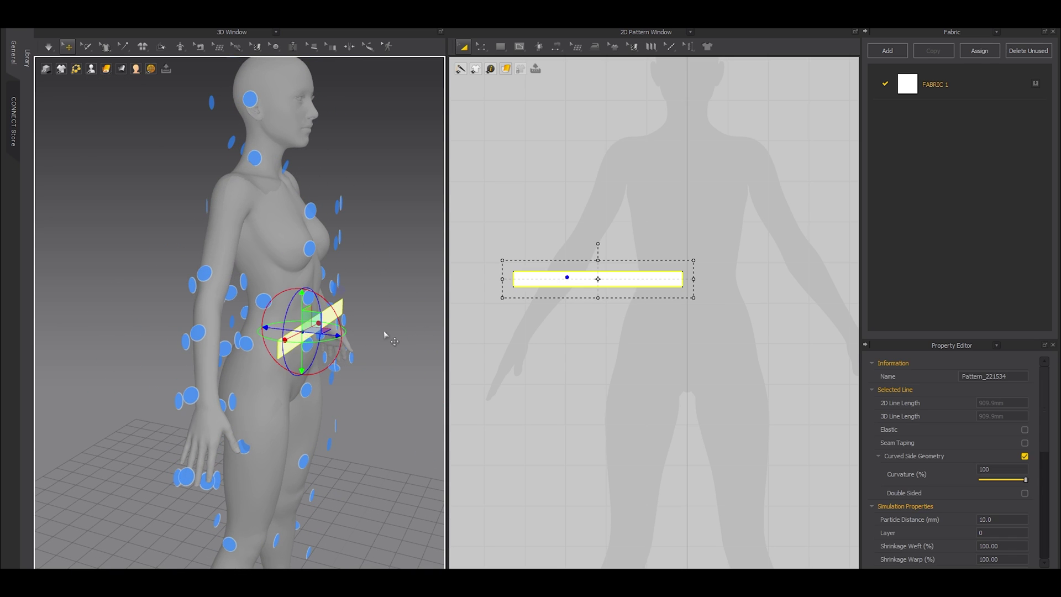
pyautogui.click(247, 352)
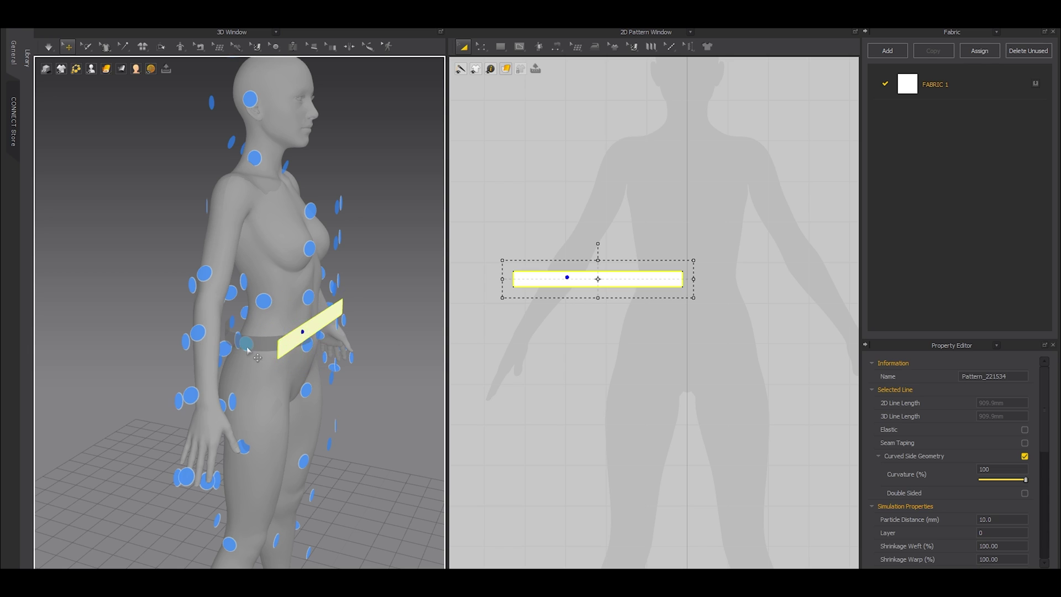
pyautogui.click(247, 347)
pyautogui.moveTo(395, 479)
pyautogui.mouseDown(button='right')
pyautogui.moveTo(280, 458)
pyautogui.moveTo(295, 465)
pyautogui.mouseUp(button='right')
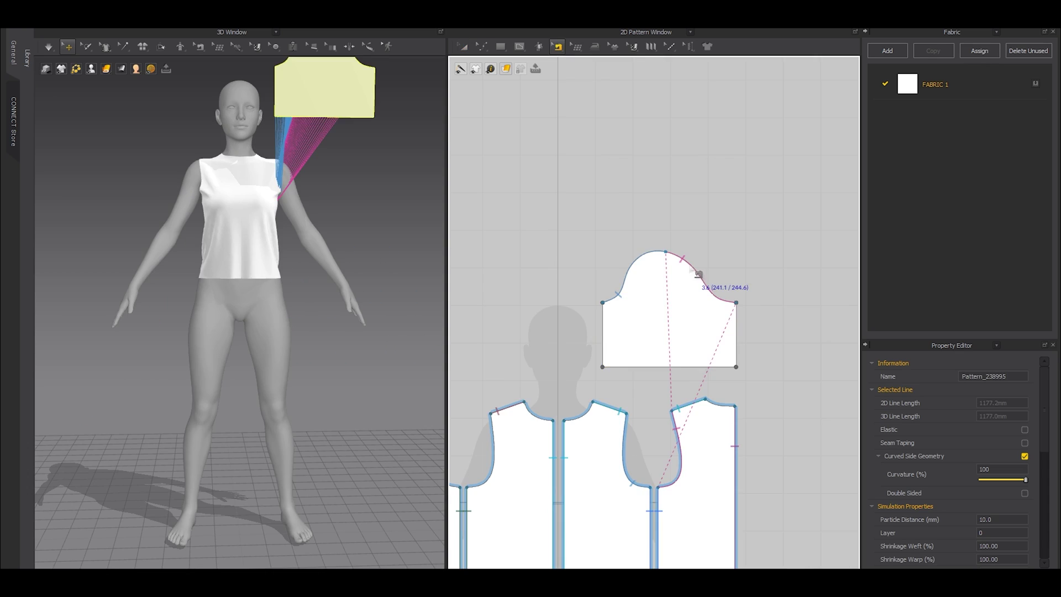
# Arrange the sleeve around the avatar's left upper arm and simulate it onto the top.
pyautogui.click(365, 226)
pyautogui.moveTo(365, 227); pyautogui.dragTo(248, 269, button='right')
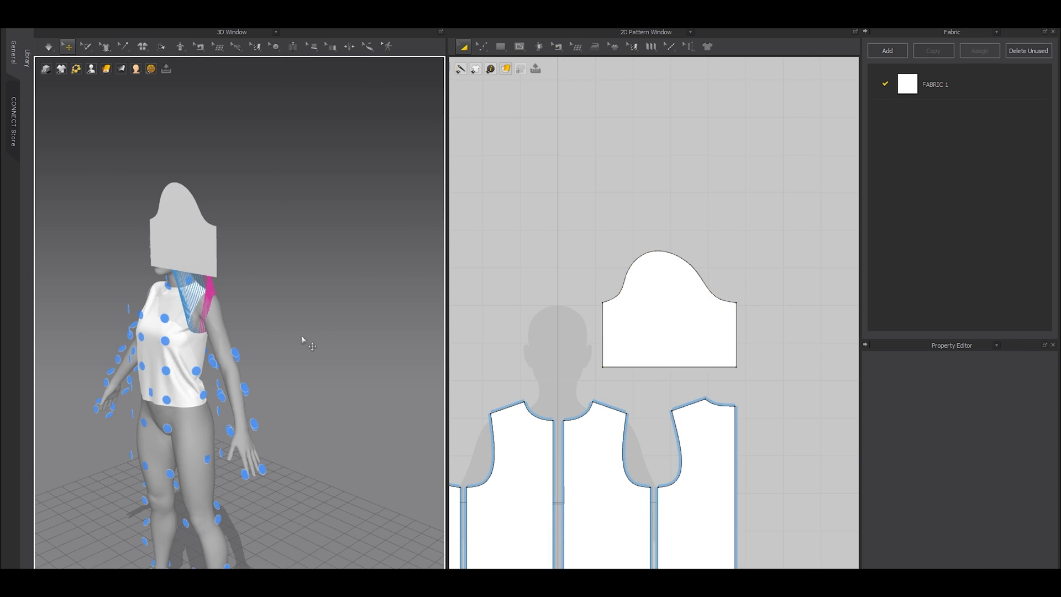
pyautogui.scroll(-3, 289, 356)
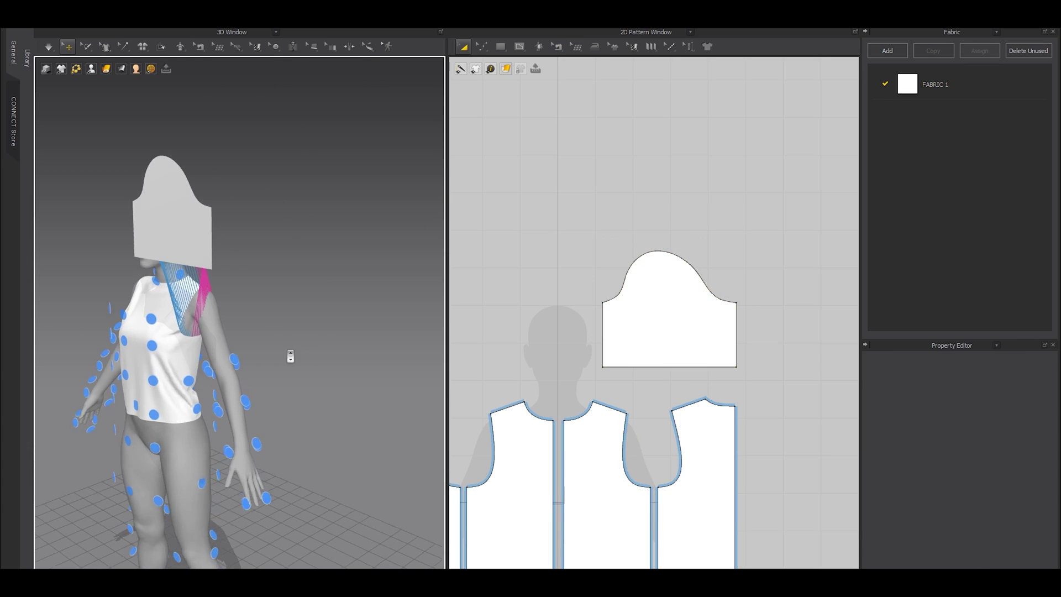
pyautogui.moveTo(289, 355); pyautogui.dragTo(298, 301, button='middle')
pyautogui.click(181, 143)
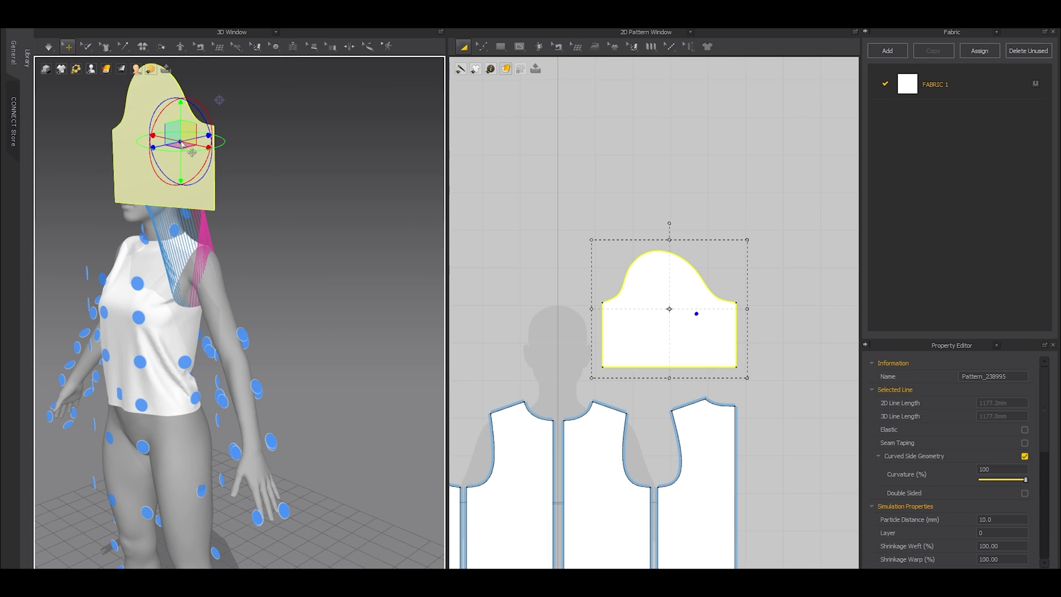
pyautogui.click(243, 335)
pyautogui.click(294, 318)
pyautogui.moveTo(294, 317); pyautogui.dragTo(371, 328, button='right')
pyautogui.hotkey('shift', 'f')
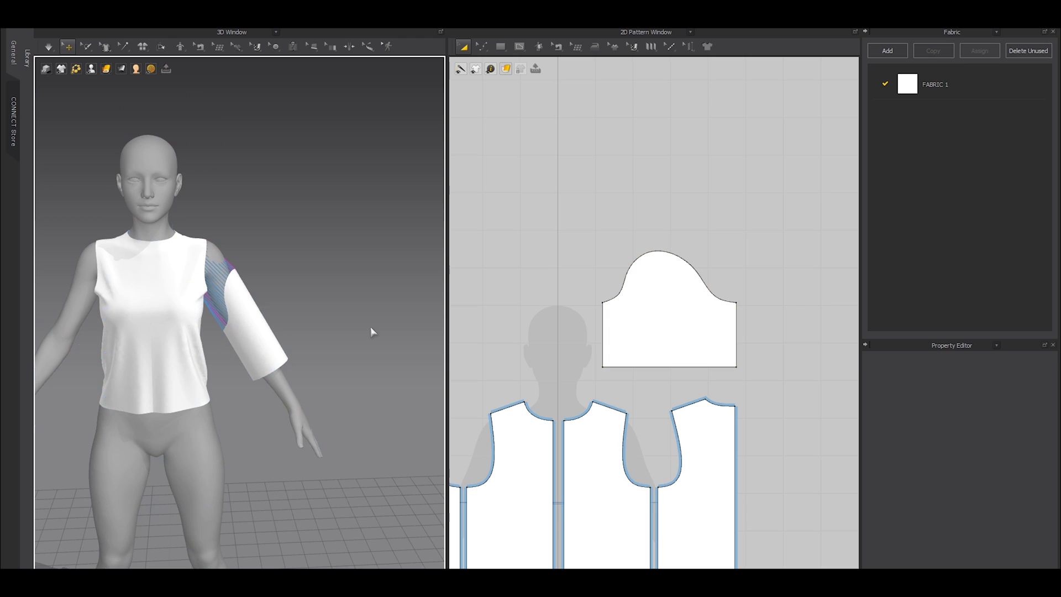
pyautogui.press('space')
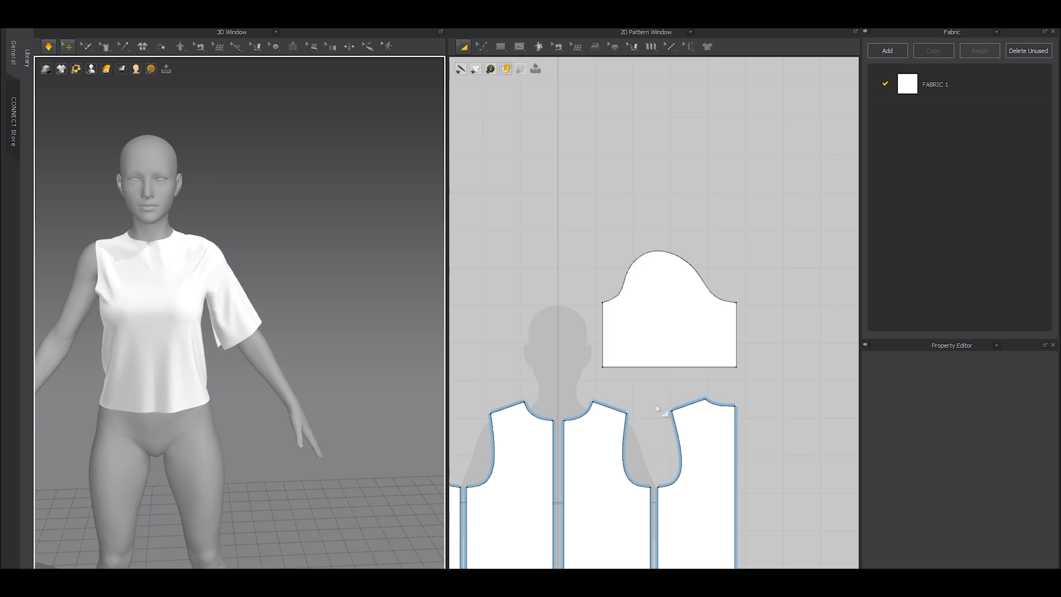
pyautogui.press('space')
# Simulate the untacked rectangular cloth falling onto the avatar.
pyautogui.scroll(-5, 658, 409)
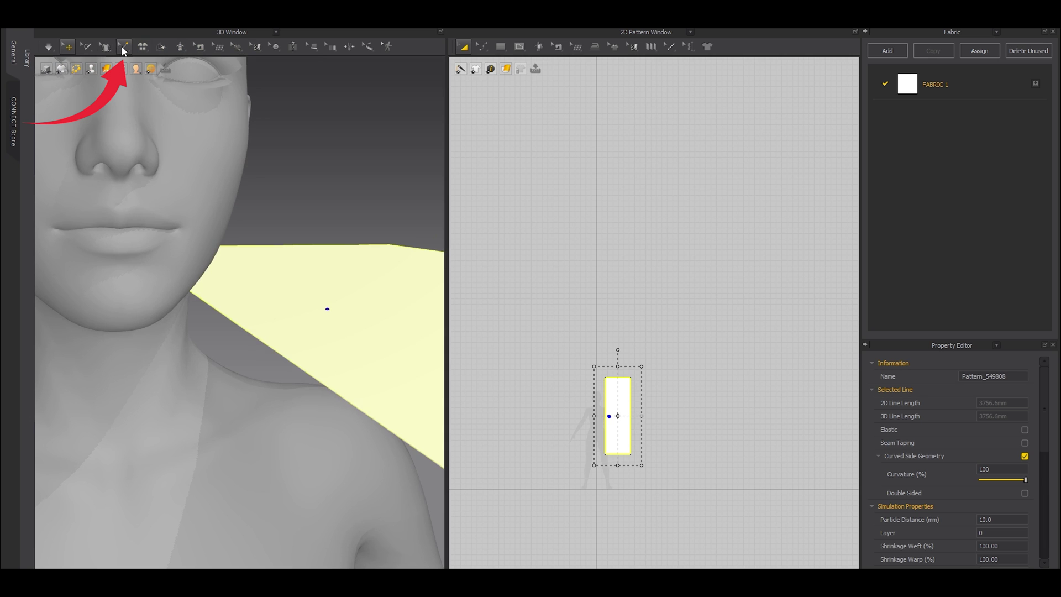
pyautogui.click(123, 47)
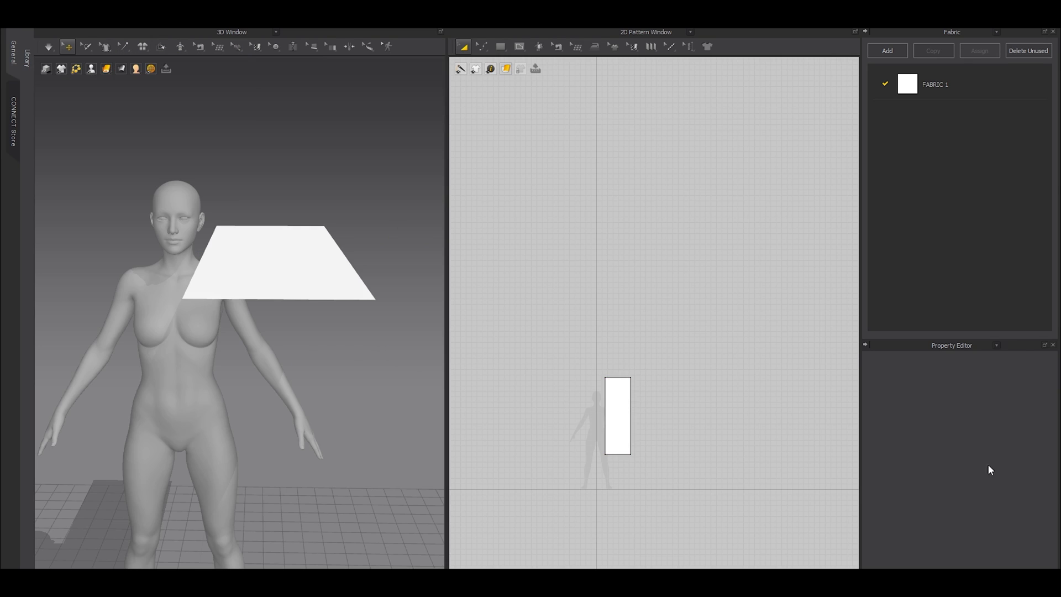
pyautogui.press('space')
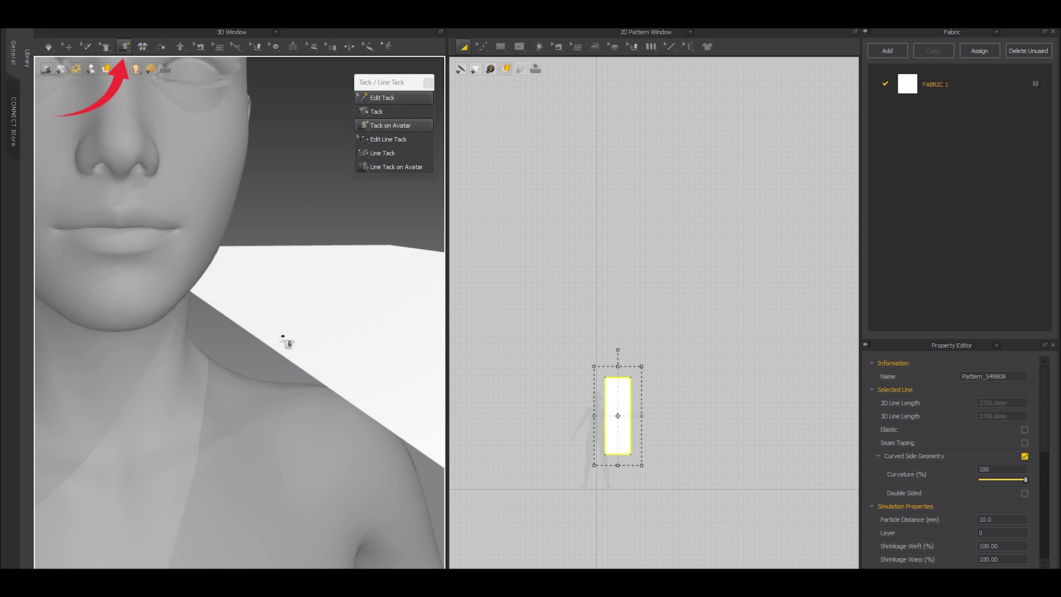
# Tack the rectangular cloth's edge to the avatar's left shoulder with Tack on Avatar and simulate the drape.
pyautogui.click(275, 330)
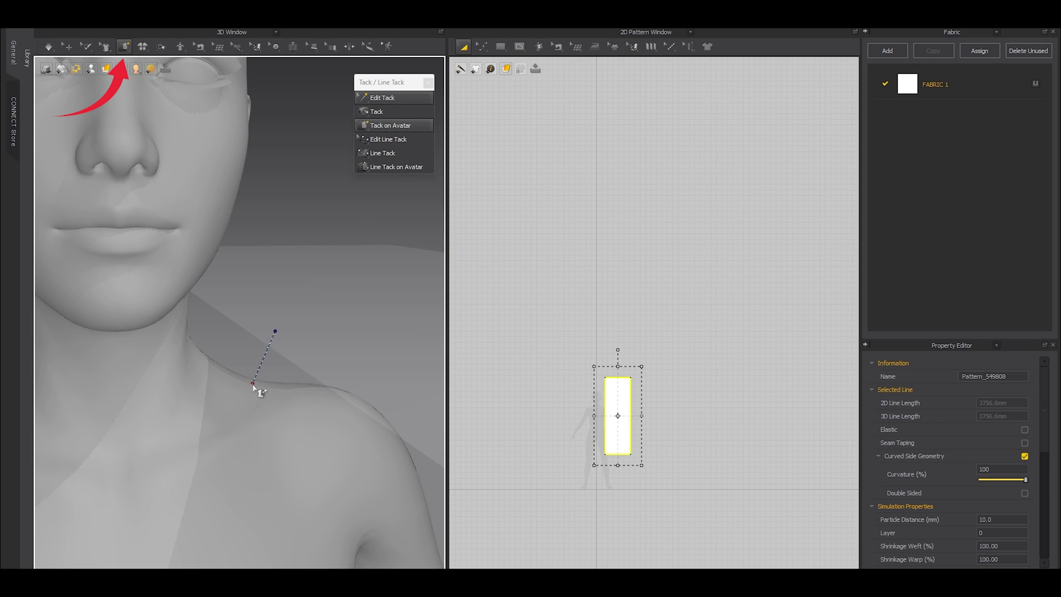
pyautogui.click(252, 383)
pyautogui.click(67, 47)
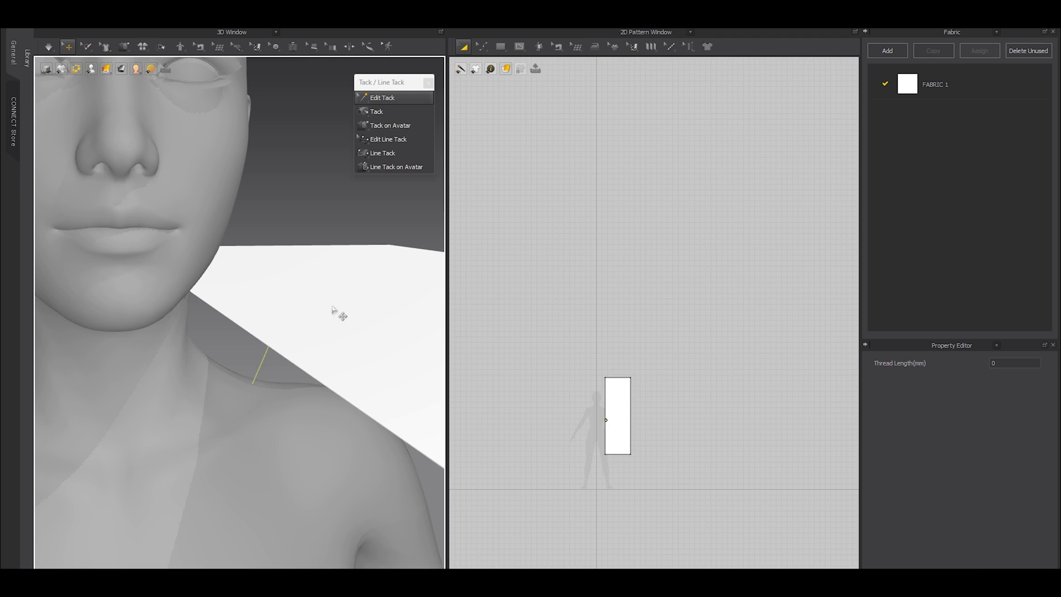
pyautogui.scroll(-5, 326, 312)
pyautogui.press('space')
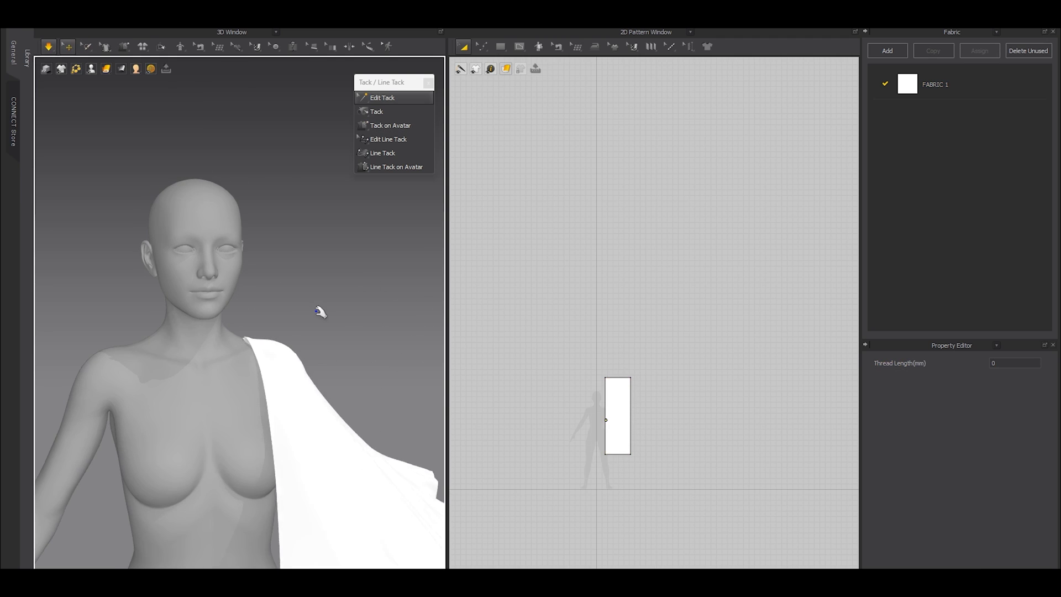
pyautogui.scroll(-4, 330, 343)
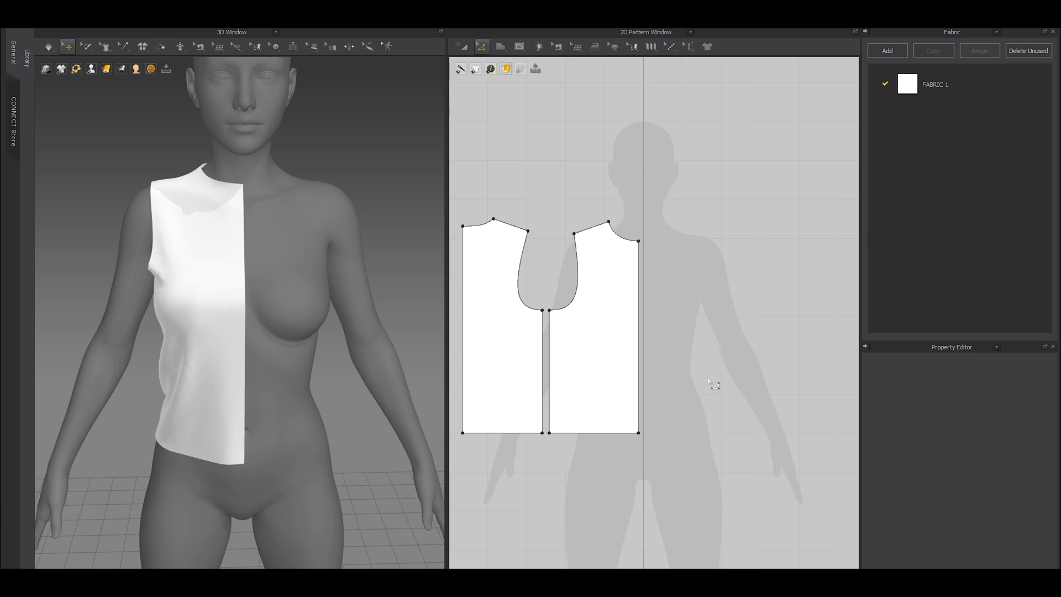
# Try a plain Unfold of the half front bodice about its center front edge, and undo it.
pyautogui.click(639, 287)
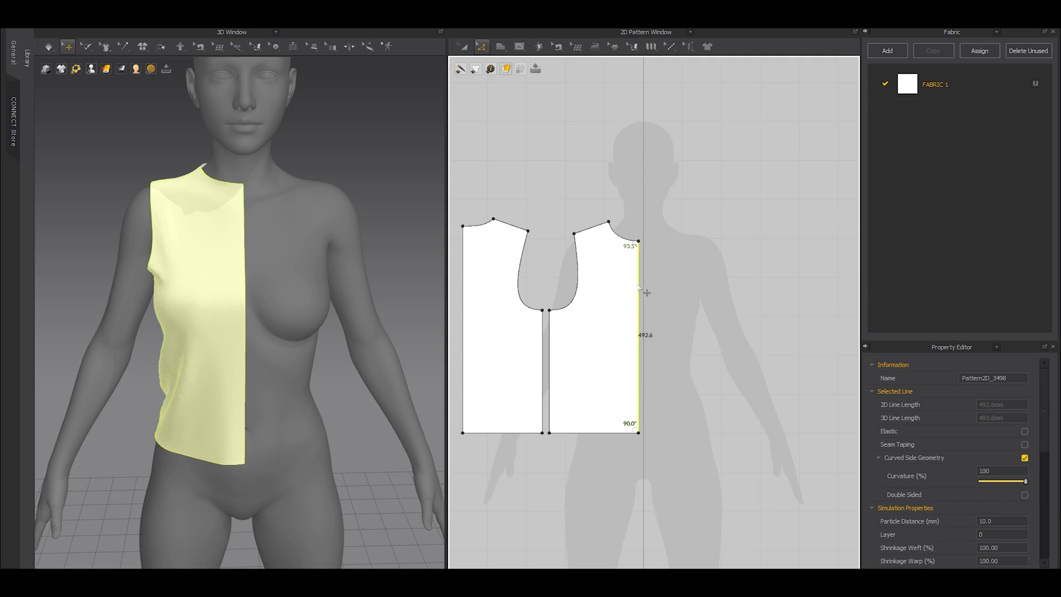
pyautogui.rightClick(638, 287)
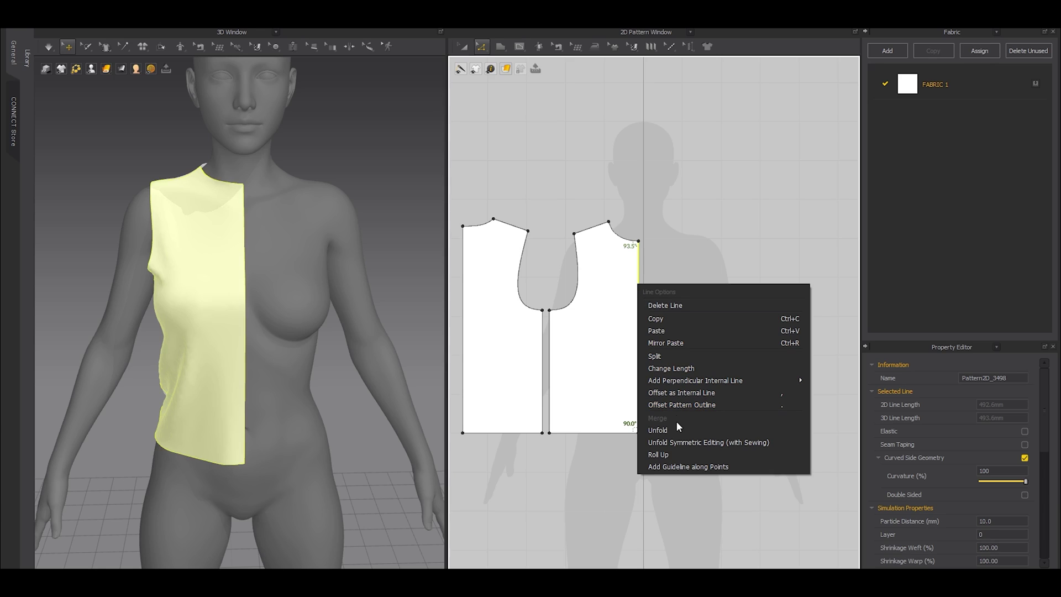
pyautogui.click(658, 430)
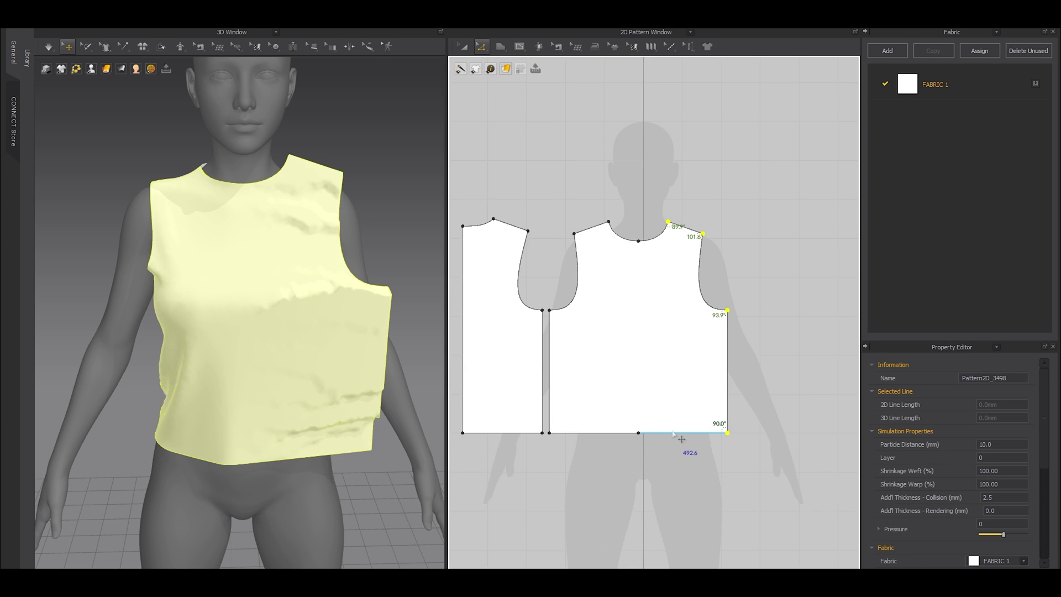
pyautogui.hotkey('ctrl', 'z')
# Unfold the half front bodice about its center front edge with symmetric editing and sewing, and shift its lower side corner slightly upward.
pyautogui.rightClick(639, 346)
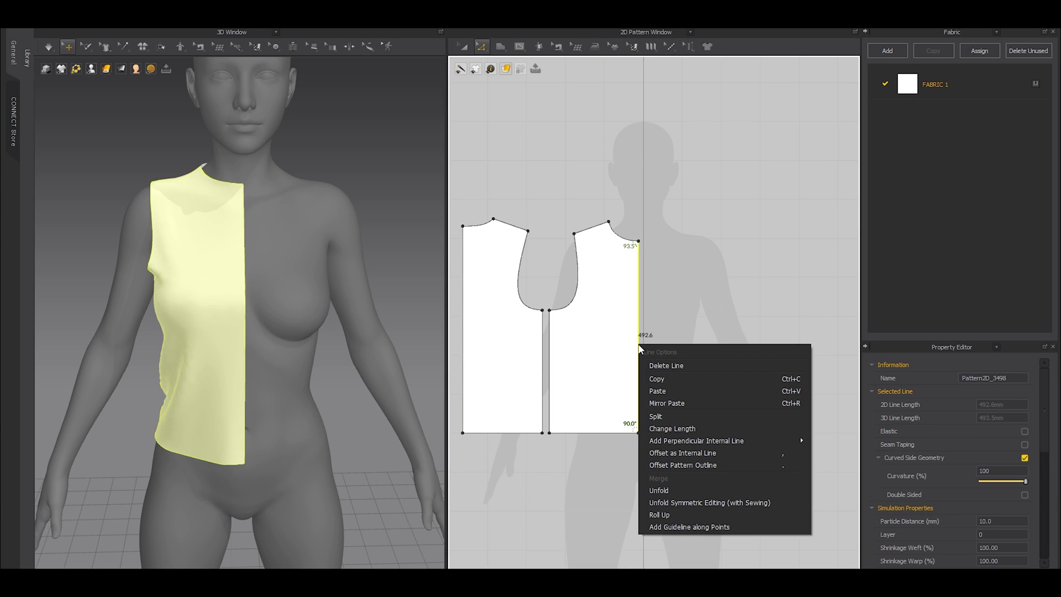
pyautogui.click(690, 501)
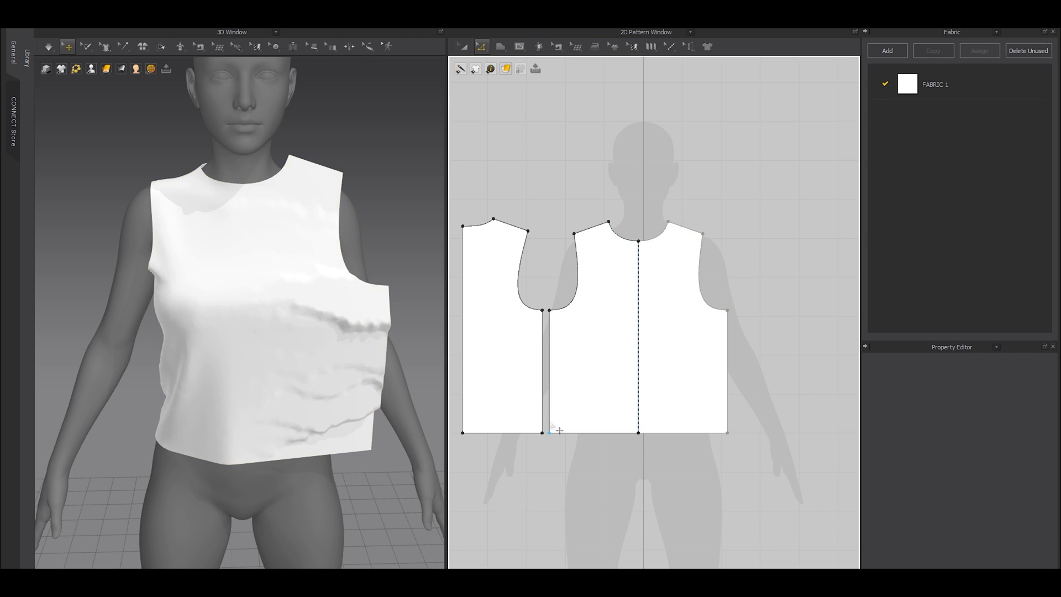
pyautogui.moveTo(551, 414); pyautogui.dragTo(551, 396)
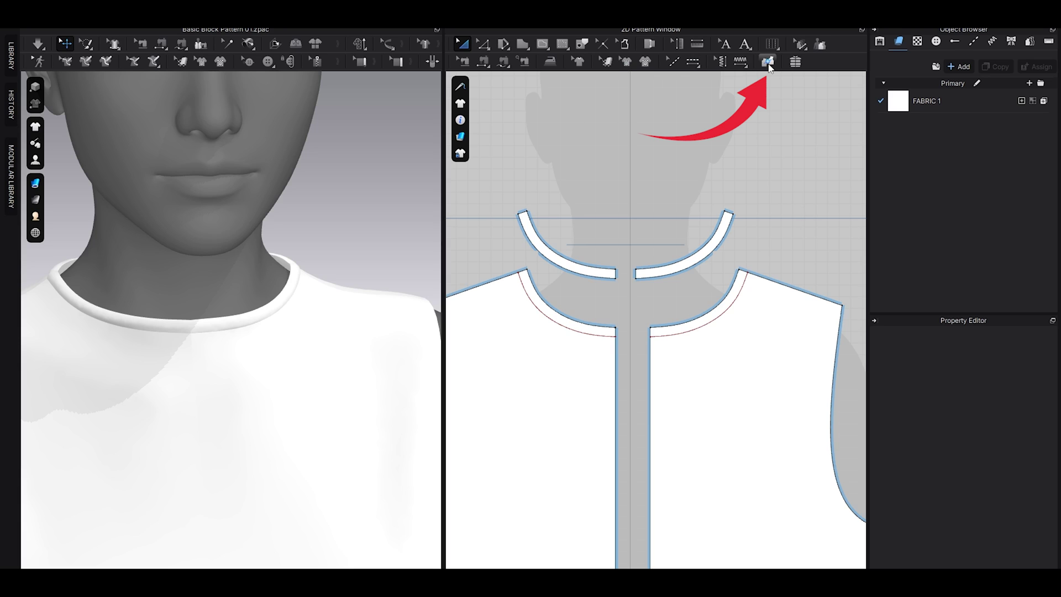
# Set the two front neckband pieces as layers over the front bodice panels with the sublayer tool, and simulate.
pyautogui.click(768, 62)
pyautogui.click(691, 266)
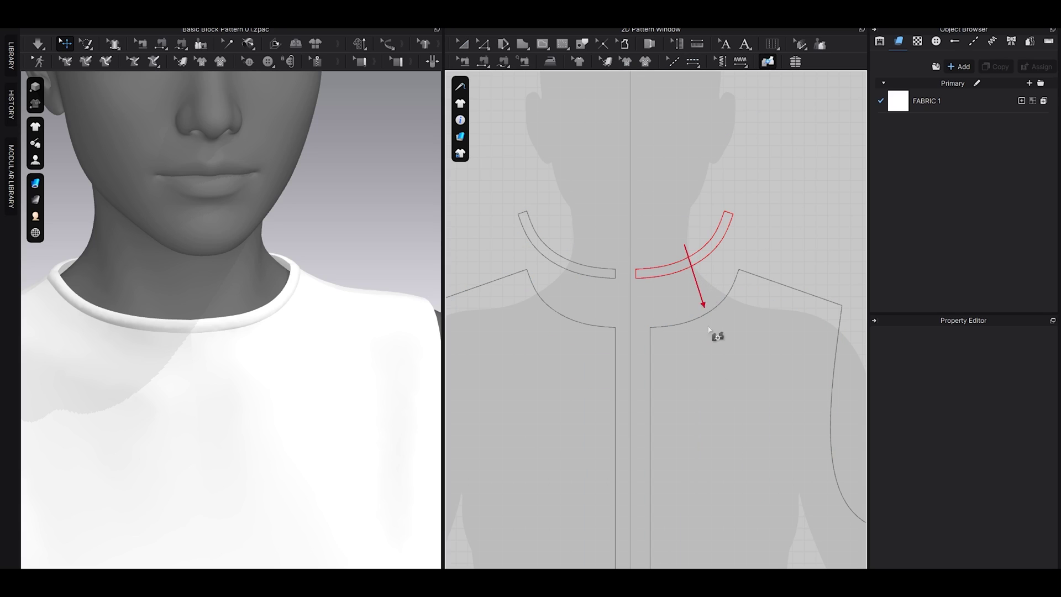
pyautogui.click(715, 380)
pyautogui.click(569, 265)
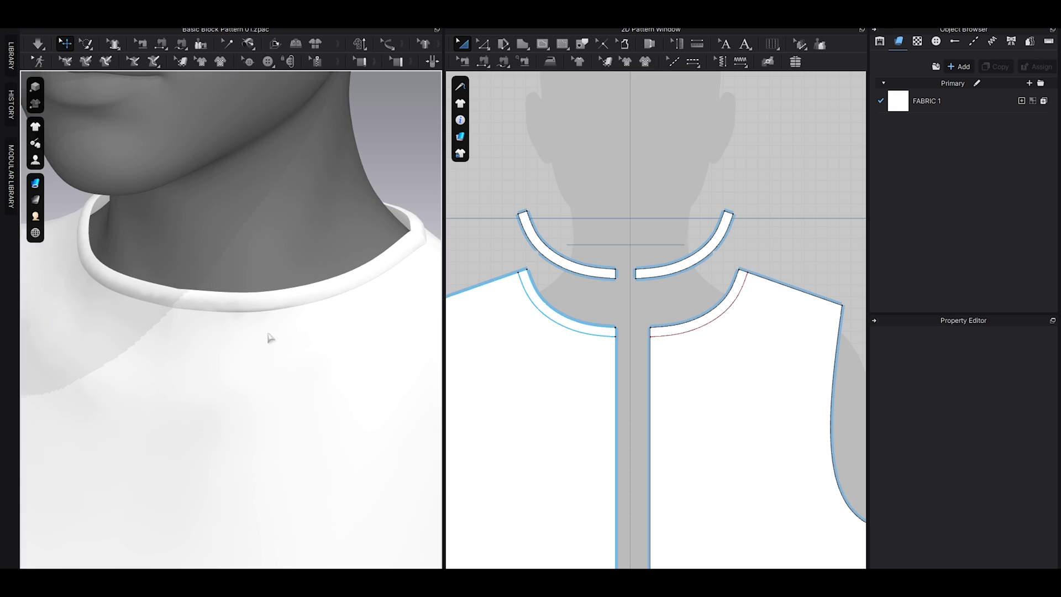
pyautogui.press('space')
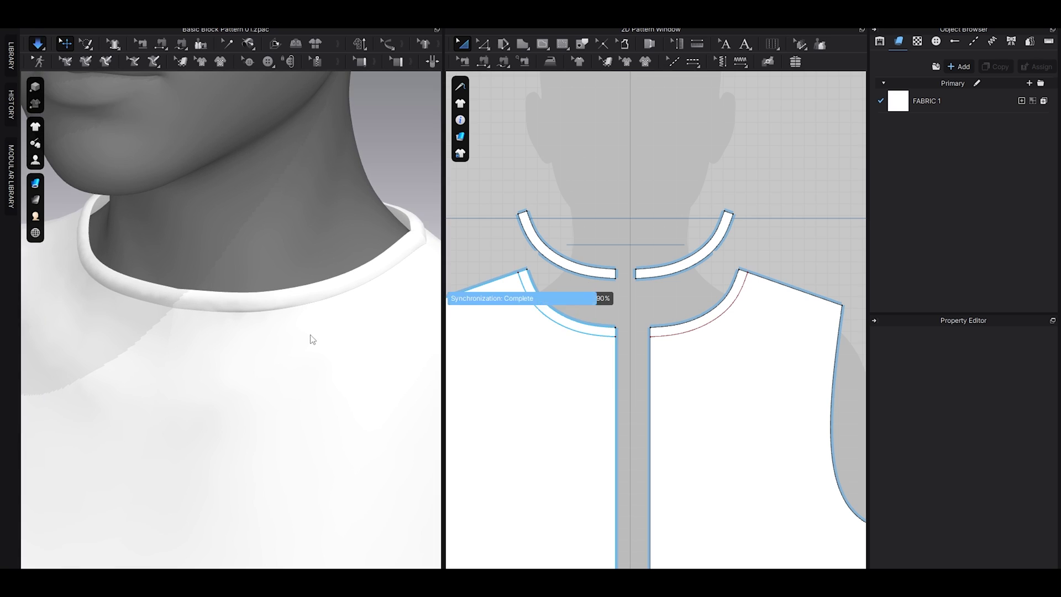
pyautogui.press('space')
# Select both neckband pieces, push them down into the bodice at the center front, and simulate to test the layering.
pyautogui.click(219, 299)
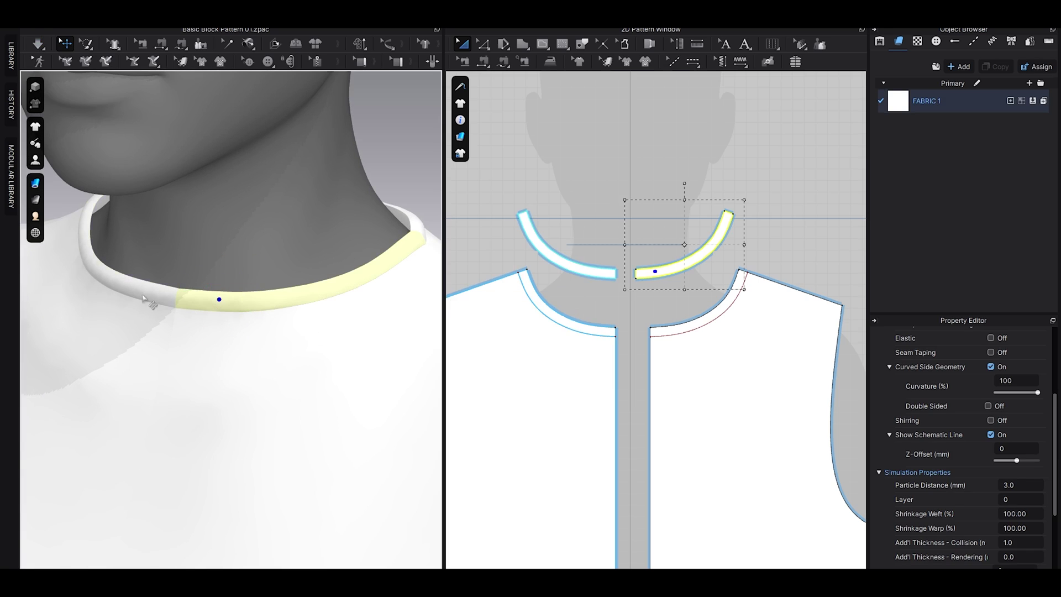
pyautogui.keyDown('shift'); pyautogui.click(142, 297); pyautogui.keyUp('shift')
pyautogui.moveTo(236, 302); pyautogui.dragTo(240, 323)
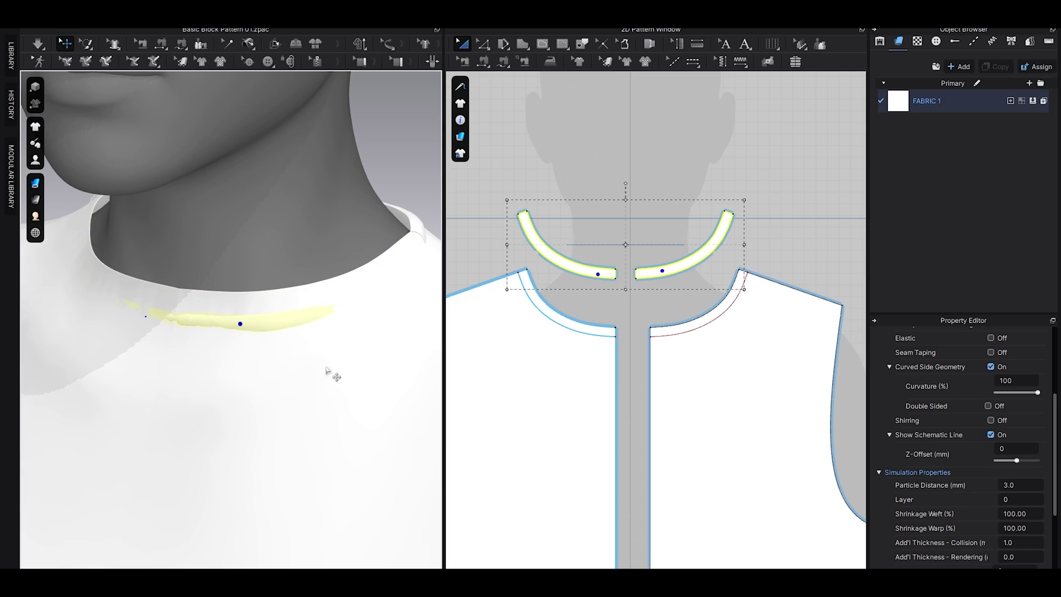
pyautogui.press('space')
pyautogui.moveTo(277, 348); pyautogui.dragTo(355, 343, button='right')
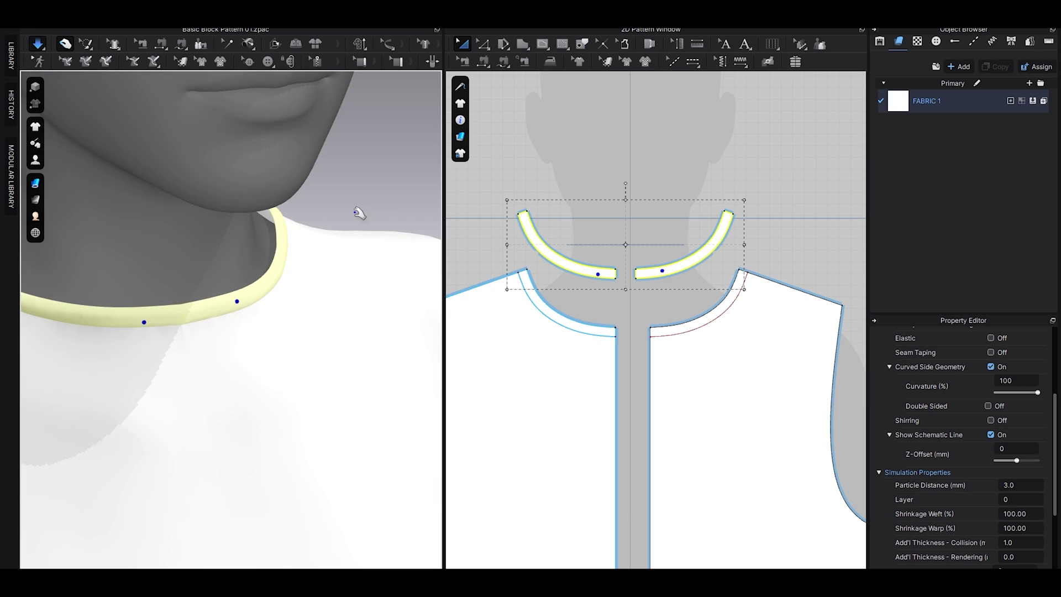
pyautogui.press('space')
# Push the neckband piece on the avatar's left side beneath the bodice and simulate it.
pyautogui.click(277, 274)
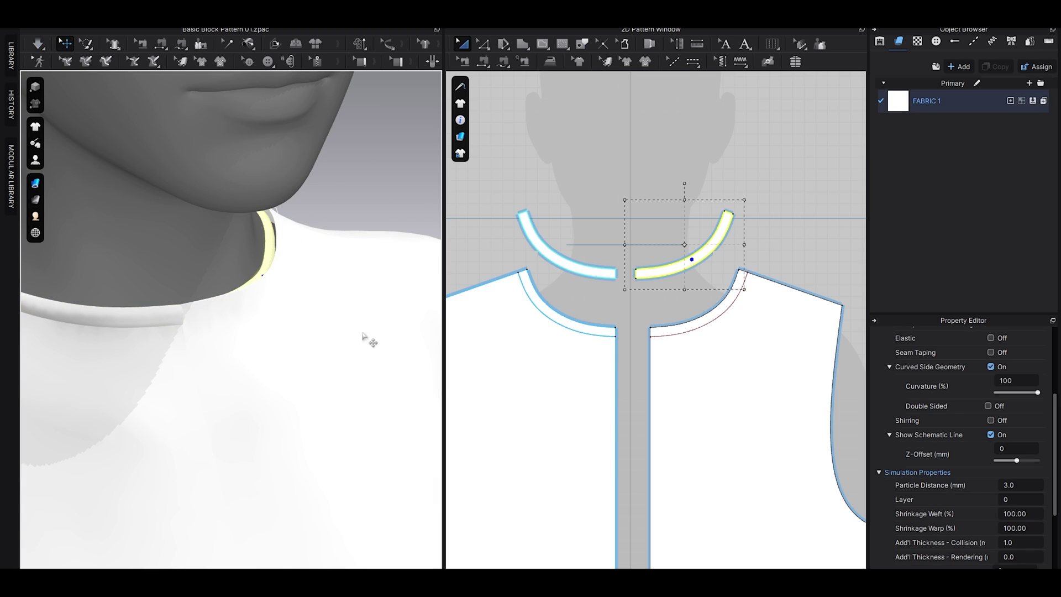
pyautogui.press('space')
pyautogui.press('space')
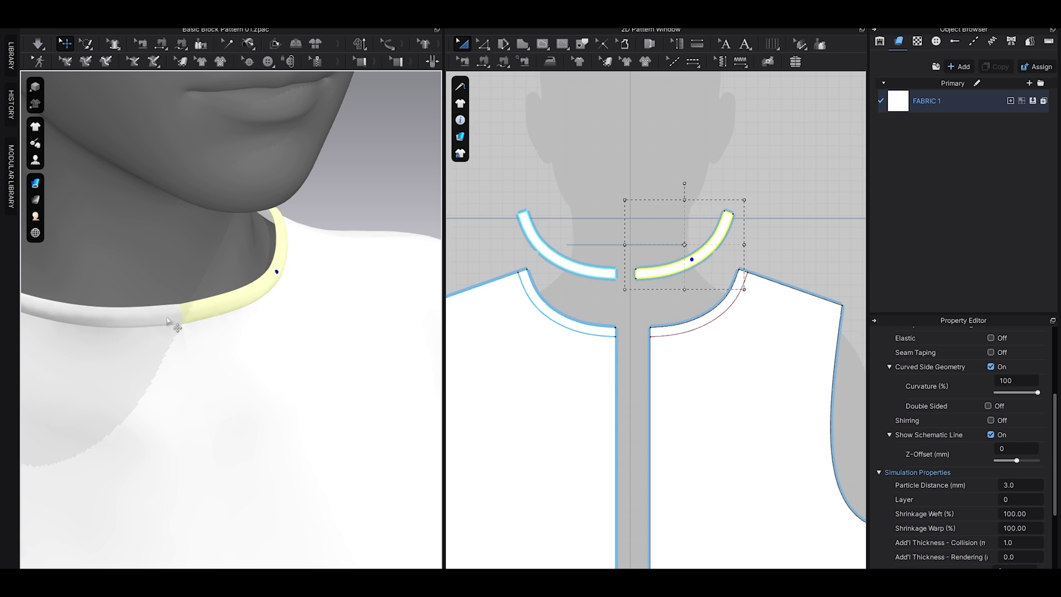
# Select both neckband pieces again, move them beneath the bodice, simulate, and stop the simulation with the pieces deselected.
pyautogui.keyDown('shift'); pyautogui.click(168, 320); pyautogui.keyUp('shift')
pyautogui.moveTo(168, 321)
pyautogui.mouseDown(button='right')
pyautogui.moveTo(159, 344)
pyautogui.moveTo(166, 327)
pyautogui.mouseUp(button='right')
pyautogui.moveTo(171, 317); pyautogui.dragTo(180, 340)
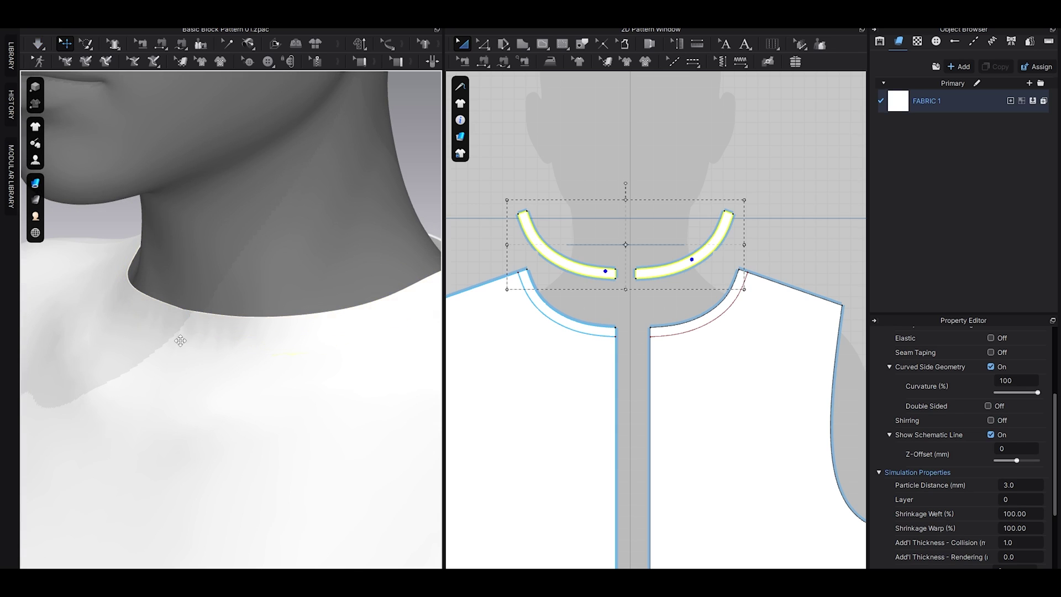
pyautogui.press('space')
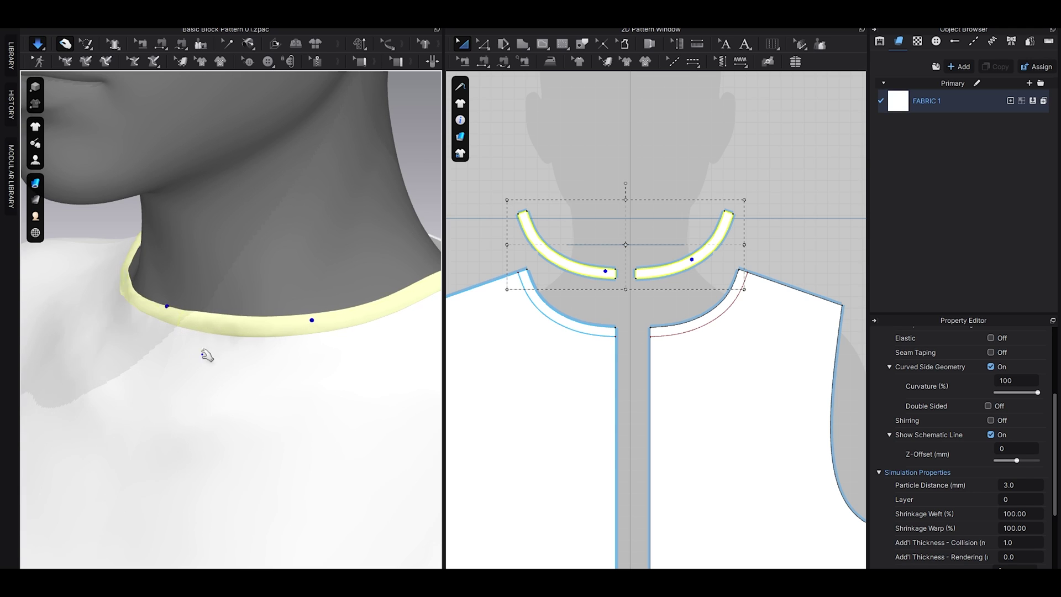
pyautogui.scroll(-5, 194, 359)
pyautogui.click(350, 301)
pyautogui.press('space')
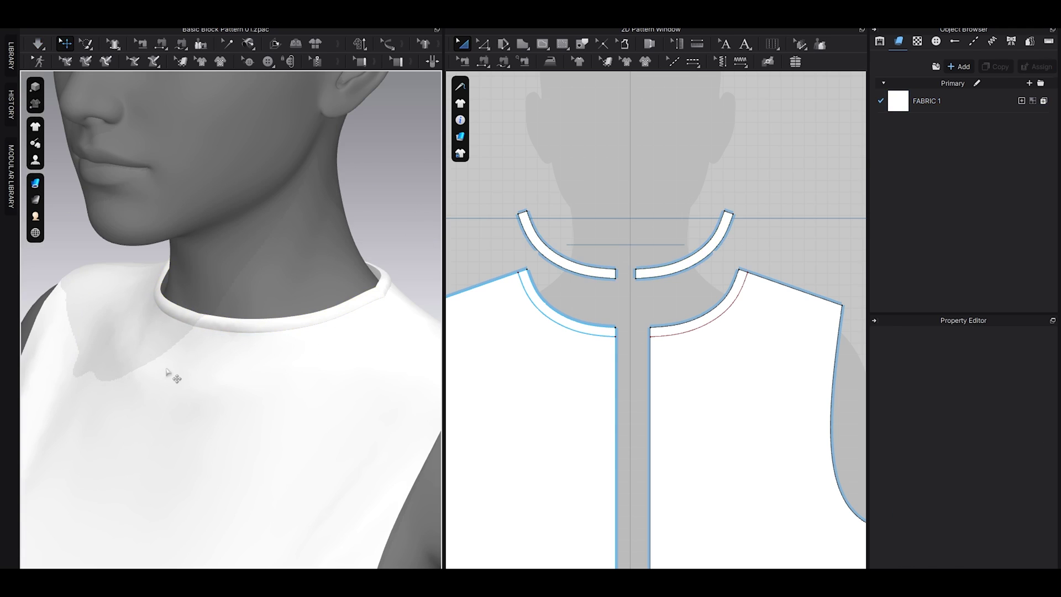
pyautogui.moveTo(168, 373); pyautogui.dragTo(258, 370, button='right')
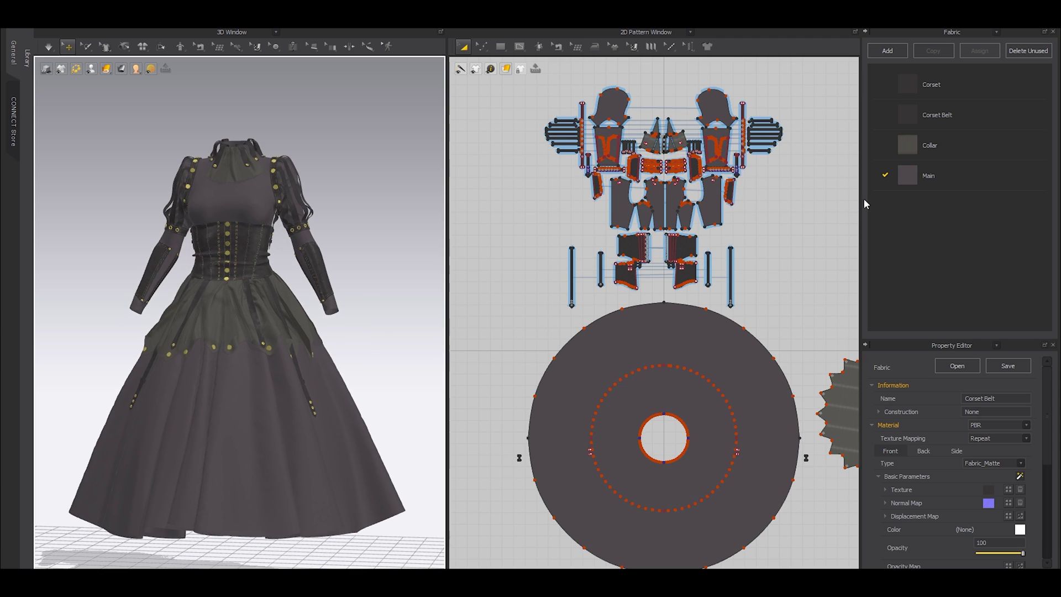
# Examine the curve points along the outlines and internal lines of the dress patterns, including the neckband strips and circular skirt.
pyautogui.scroll(3, 701, 138)
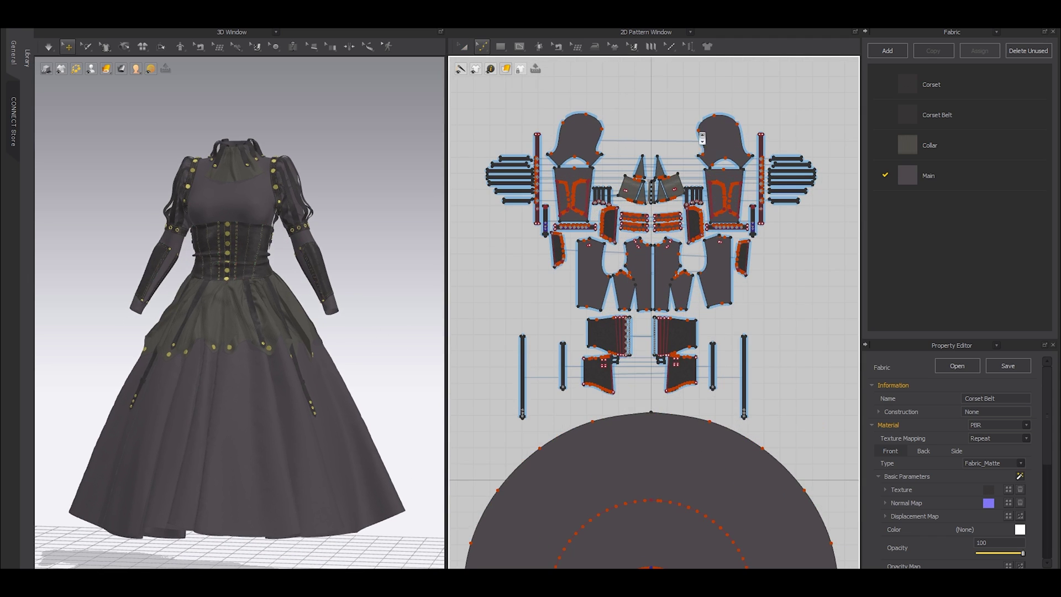
pyautogui.moveTo(661, 207); pyautogui.dragTo(649, 265, button='right')
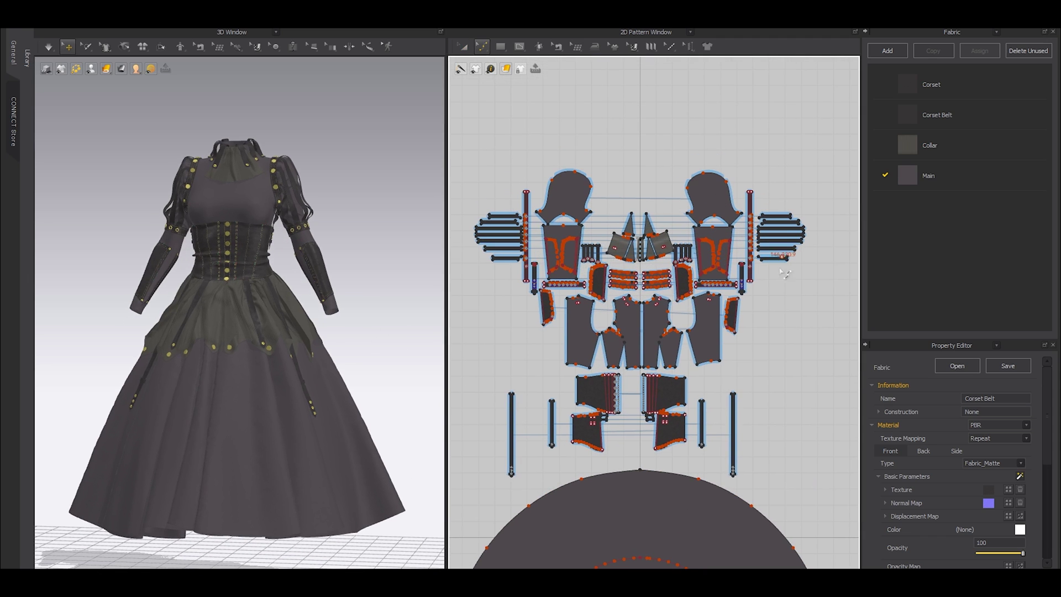
pyautogui.scroll(10, 600, 293)
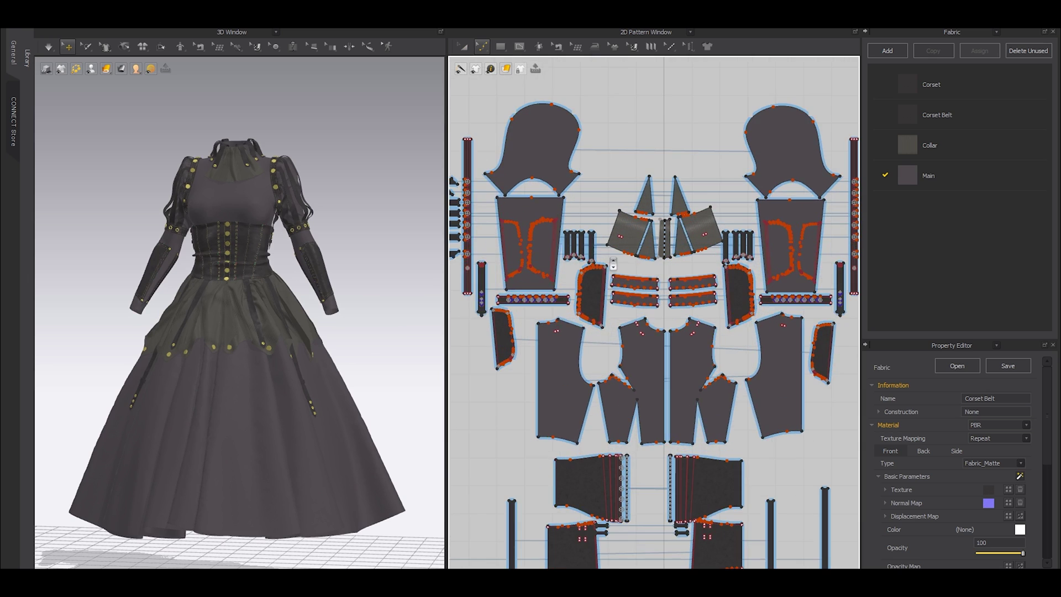
pyautogui.scroll(2, 641, 288)
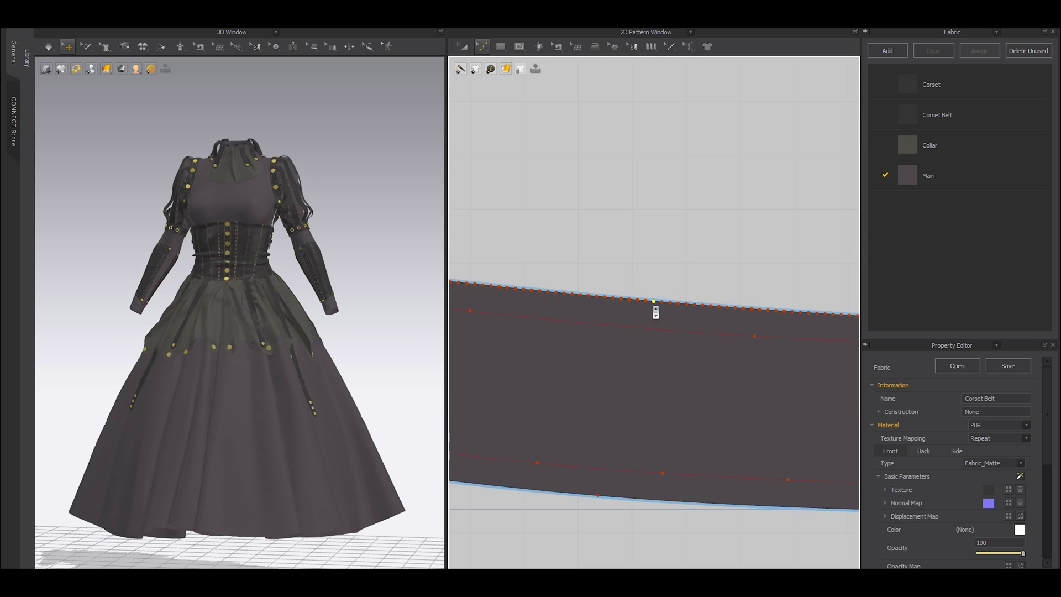
pyautogui.scroll(-12, 654, 305)
pyautogui.scroll(-3, 655, 312)
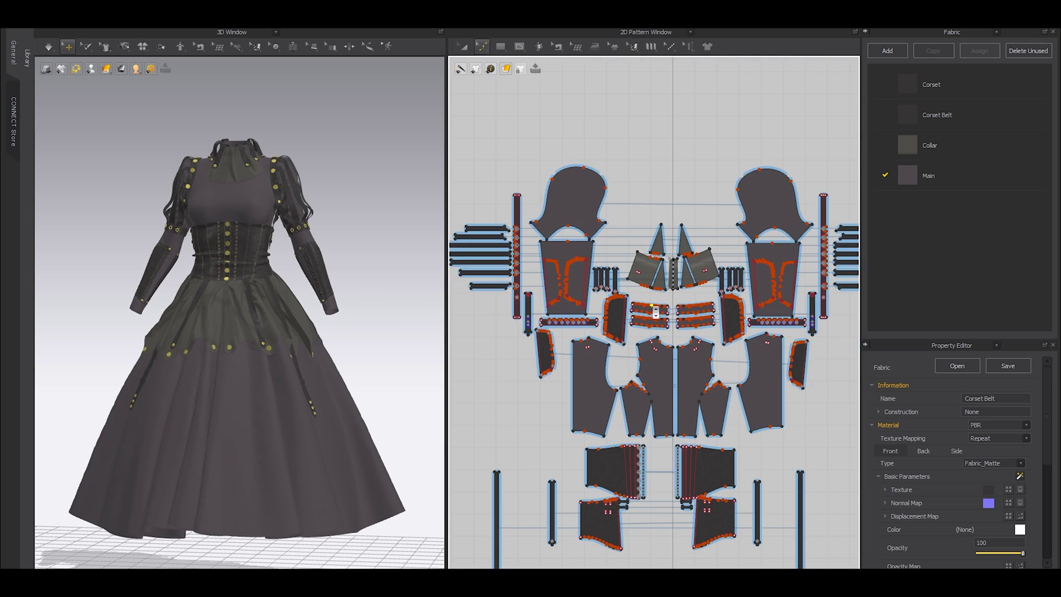
pyautogui.scroll(-6, 784, 321)
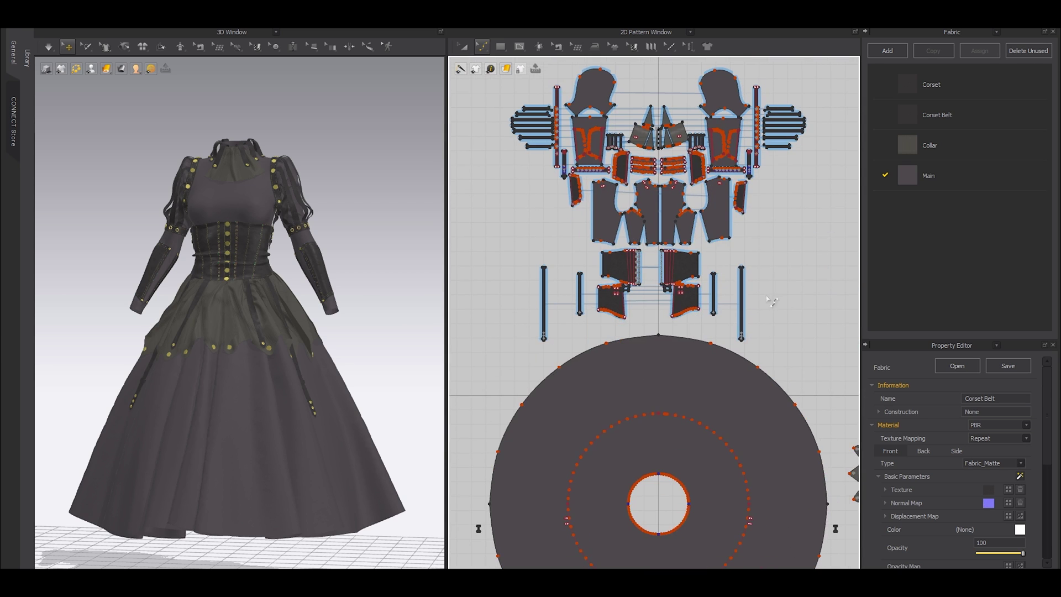
pyautogui.scroll(-2, 774, 315)
pyautogui.moveTo(774, 315); pyautogui.dragTo(691, 319, button='middle')
pyautogui.scroll(3, 692, 318)
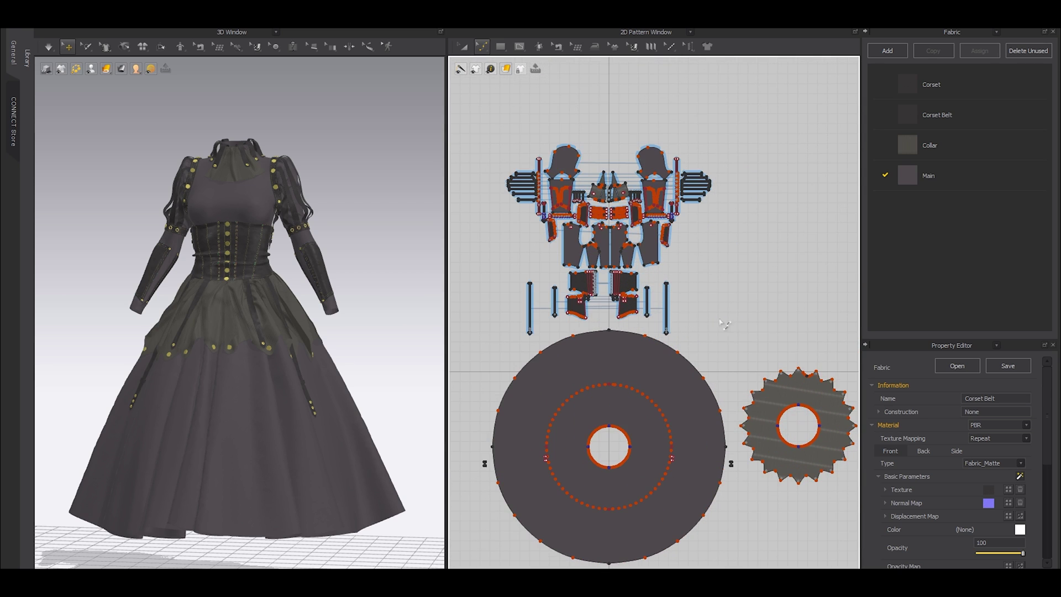
pyautogui.scroll(3, 698, 304)
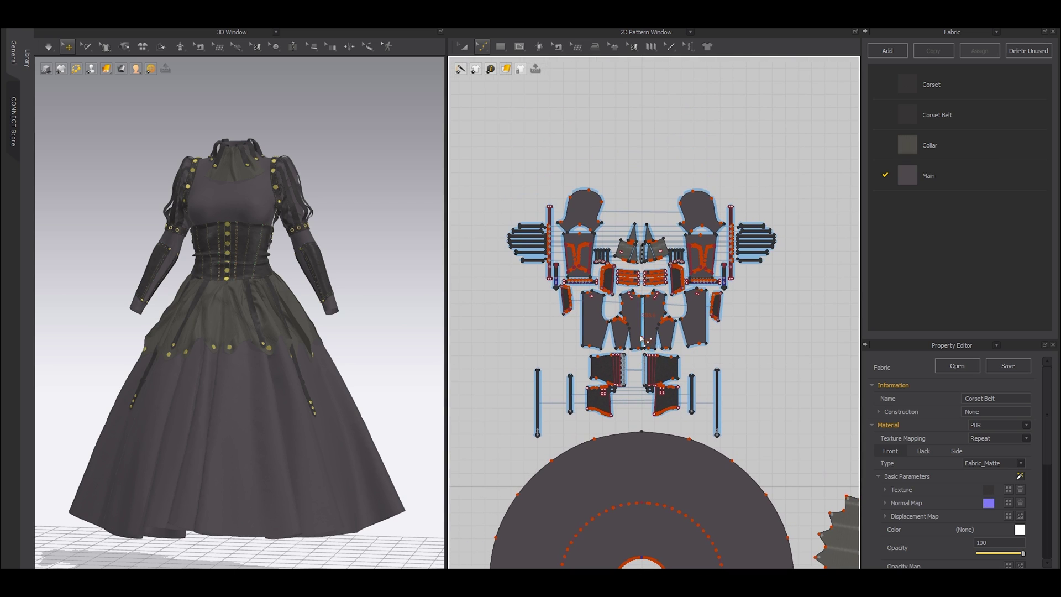
# Optimize all curve points of the dress patterns.
pyautogui.press('a')
pyautogui.scroll(-1, 813, 287)
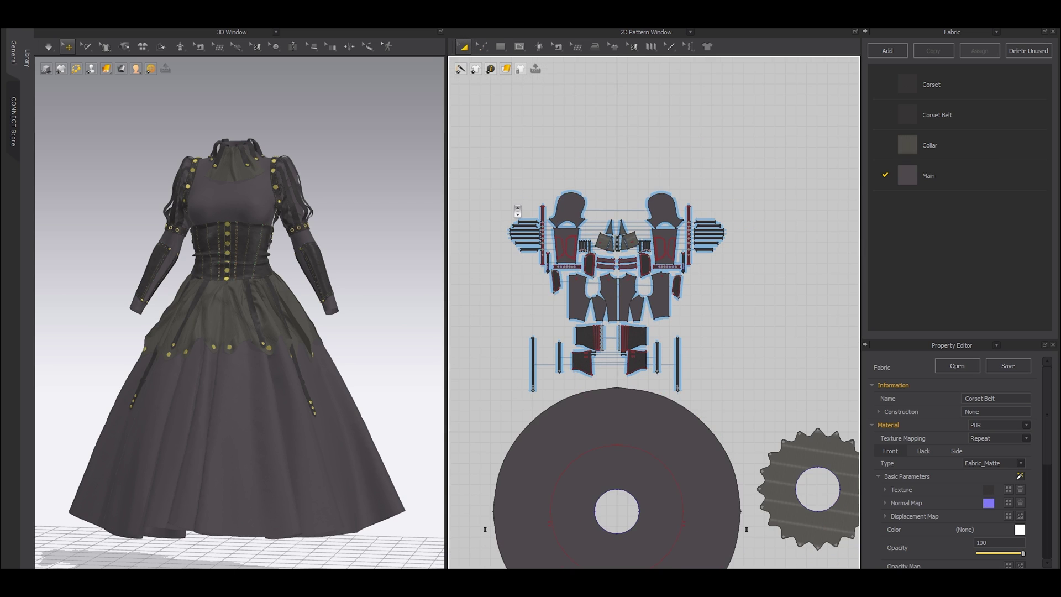
pyautogui.rightClick(769, 186)
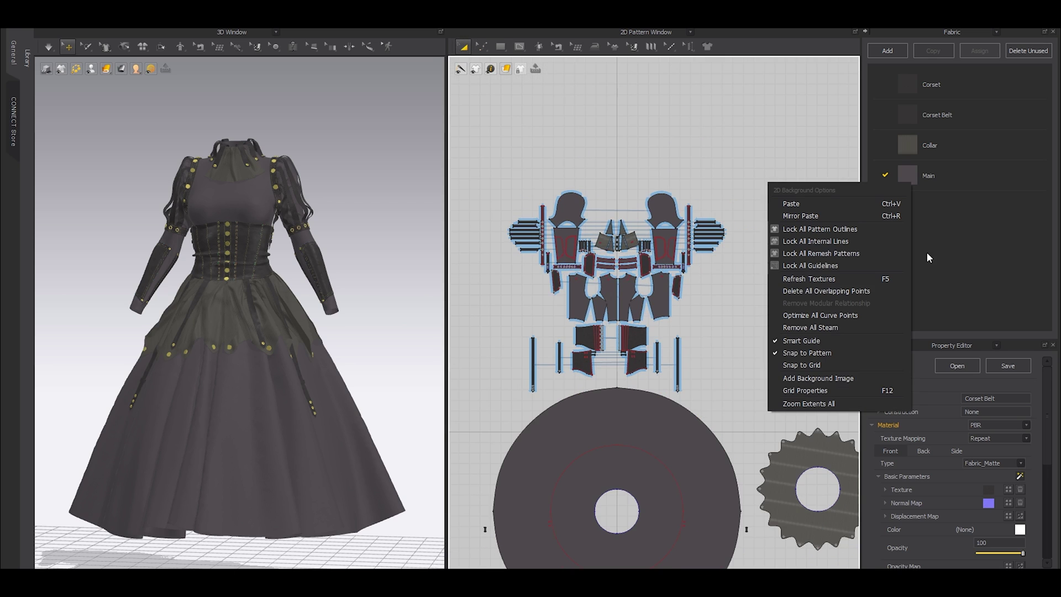
pyautogui.click(825, 316)
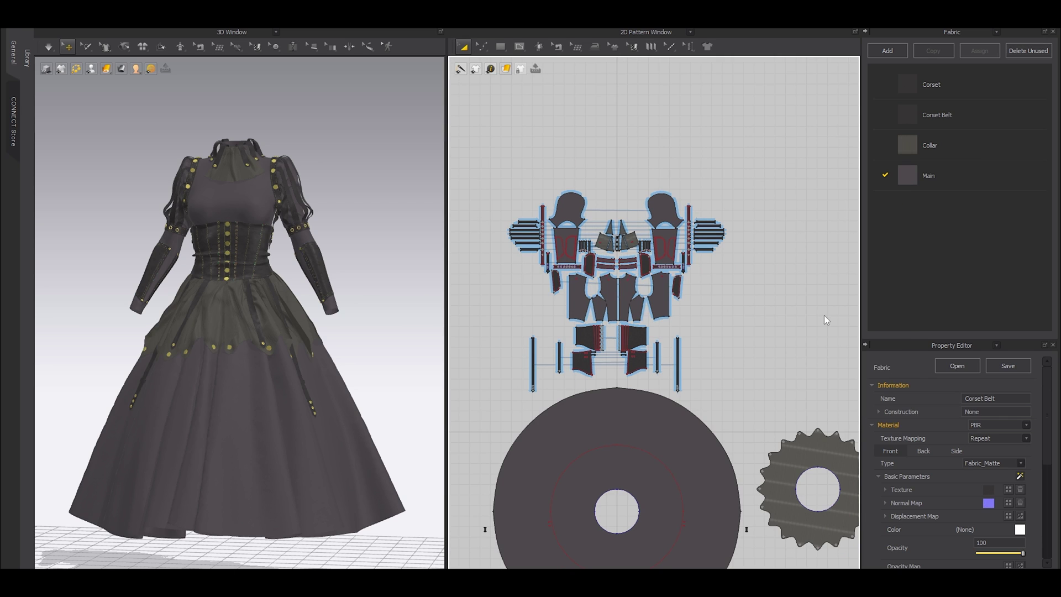
pyautogui.moveTo(499, 241); pyautogui.dragTo(396, 211)
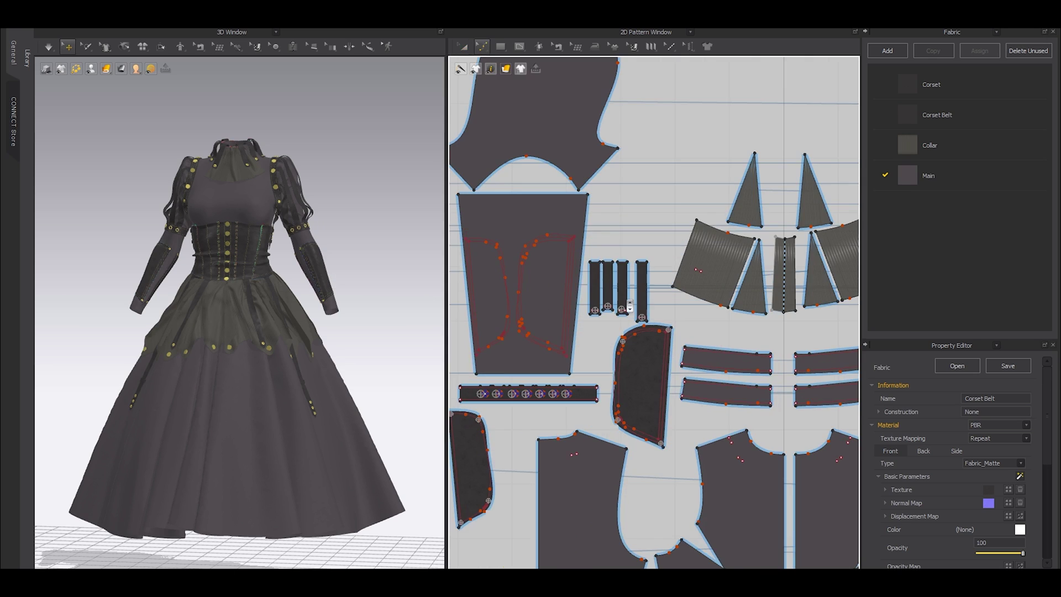
pyautogui.scroll(-4, 641, 271)
pyautogui.scroll(5, 768, 364)
pyautogui.scroll(3, 606, 256)
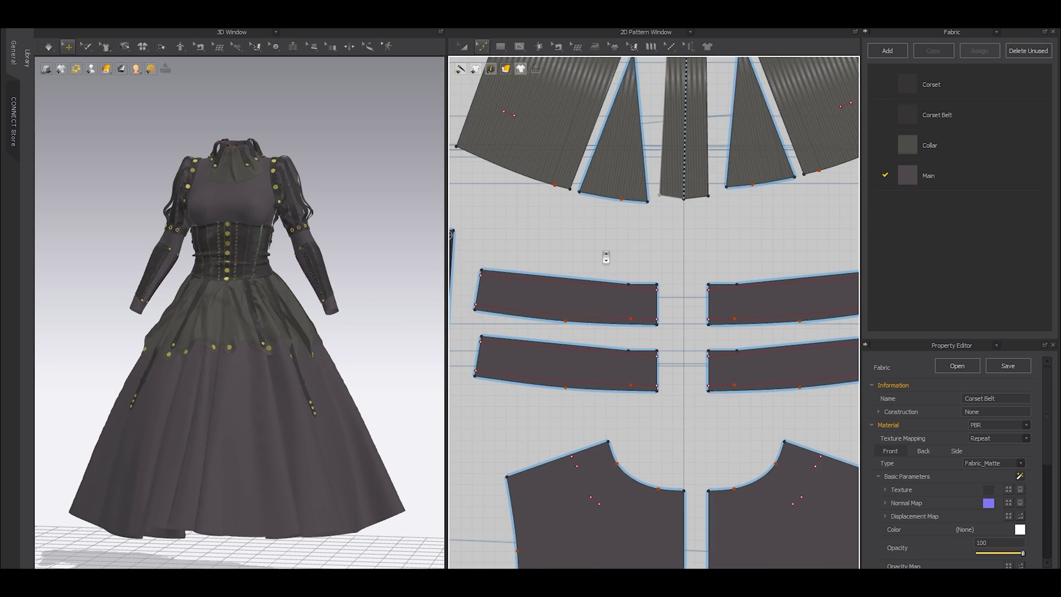
pyautogui.scroll(-1, 606, 256)
pyautogui.scroll(-3, 714, 252)
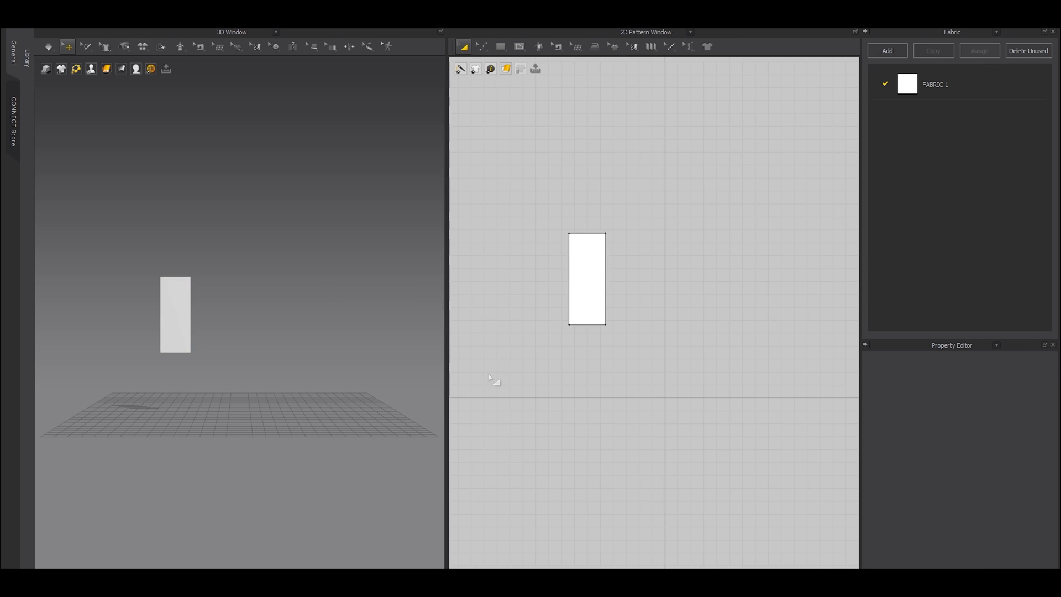
# Copy the rectangular pattern and paste five copies beside it in a horizontal row with uneven gaps.
pyautogui.click(590, 266)
pyautogui.hotkey('ctrl', 'c')
pyautogui.hotkey('ctrl', 'v')
pyautogui.keyDown('shift'); pyautogui.click(673, 293); pyautogui.keyUp('shift')
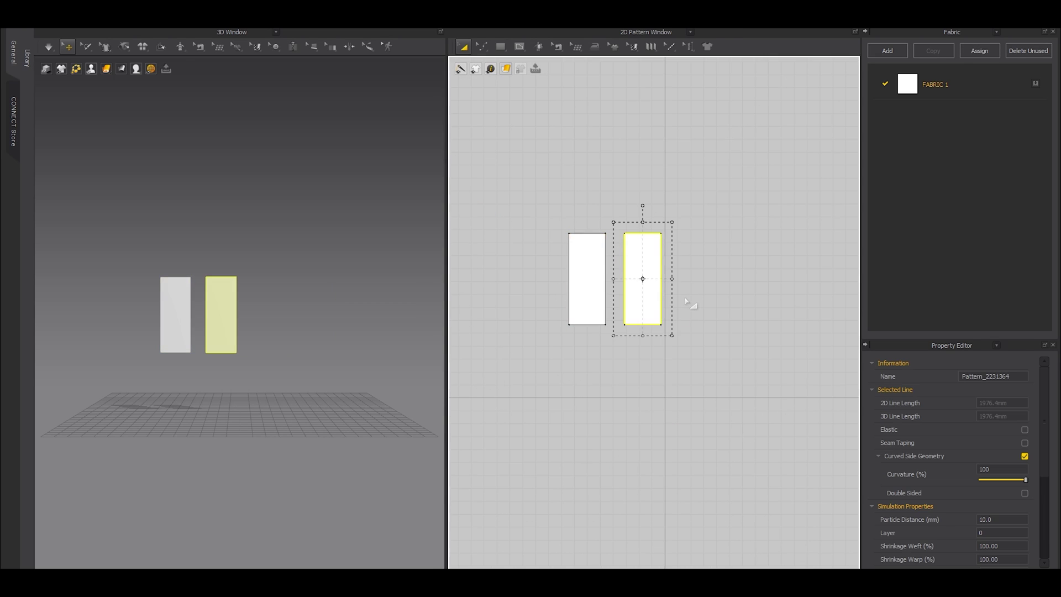
pyautogui.hotkey('ctrl', 'v')
pyautogui.click(699, 288)
pyautogui.hotkey('ctrl', 'v')
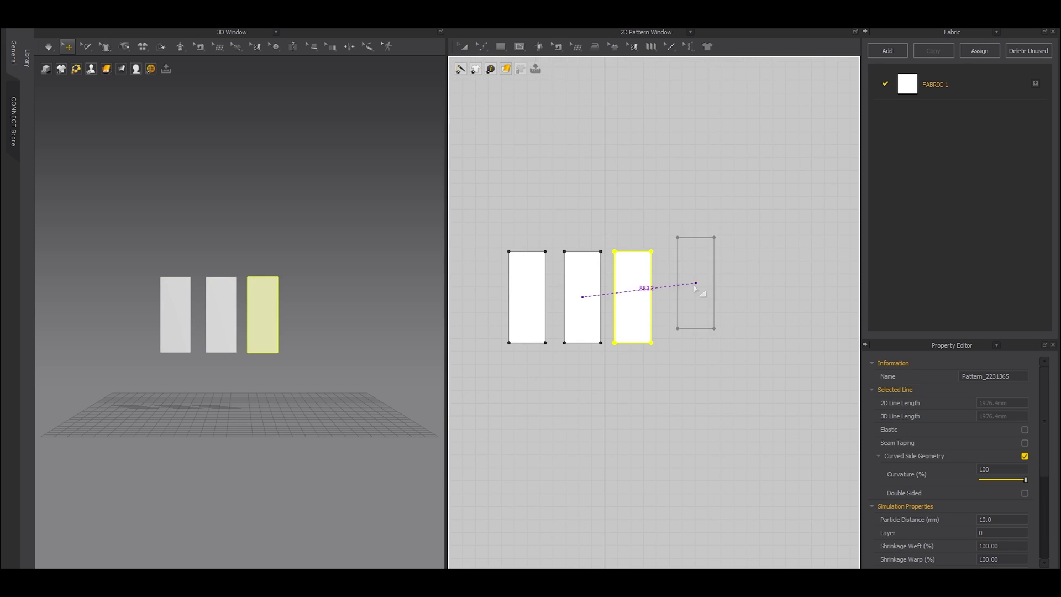
pyautogui.click(724, 303)
pyautogui.hotkey('ctrl', 'v')
pyautogui.click(748, 302)
pyautogui.hotkey('ctrl', 'v')
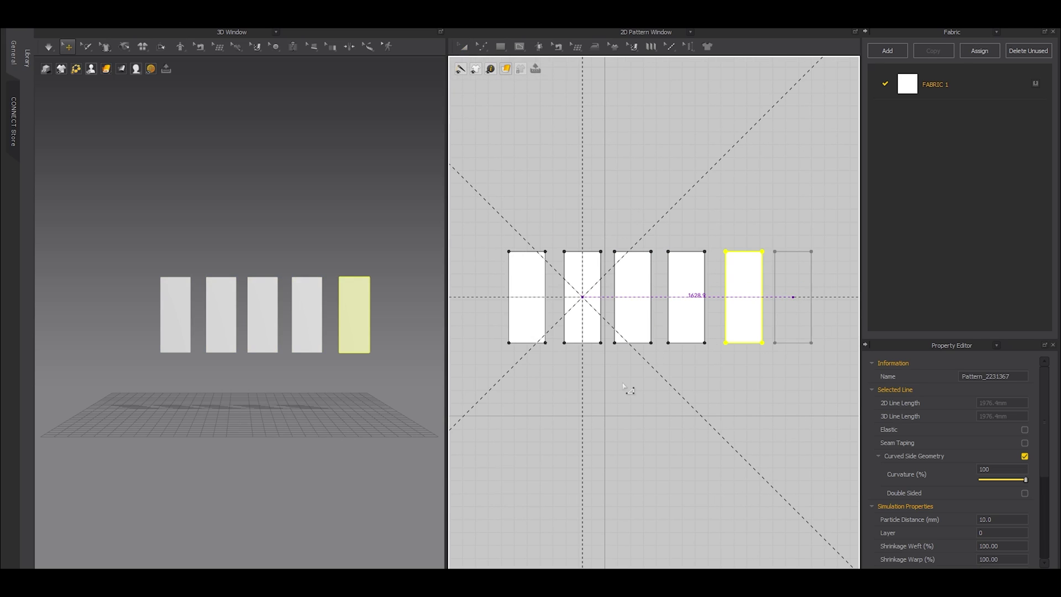
pyautogui.click(623, 384)
pyautogui.click(599, 194)
# Select all six rectangular patterns and apply linked editing to them as instance patterns.
pyautogui.scroll(-2, 546, 313)
pyautogui.moveTo(503, 262); pyautogui.dragTo(746, 366)
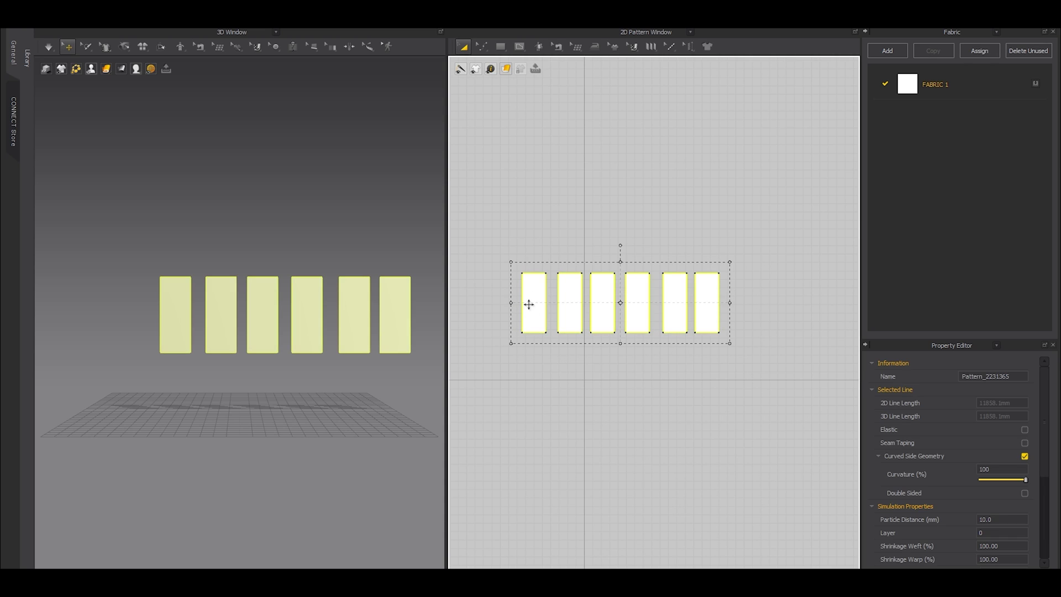
pyautogui.rightClick(529, 303)
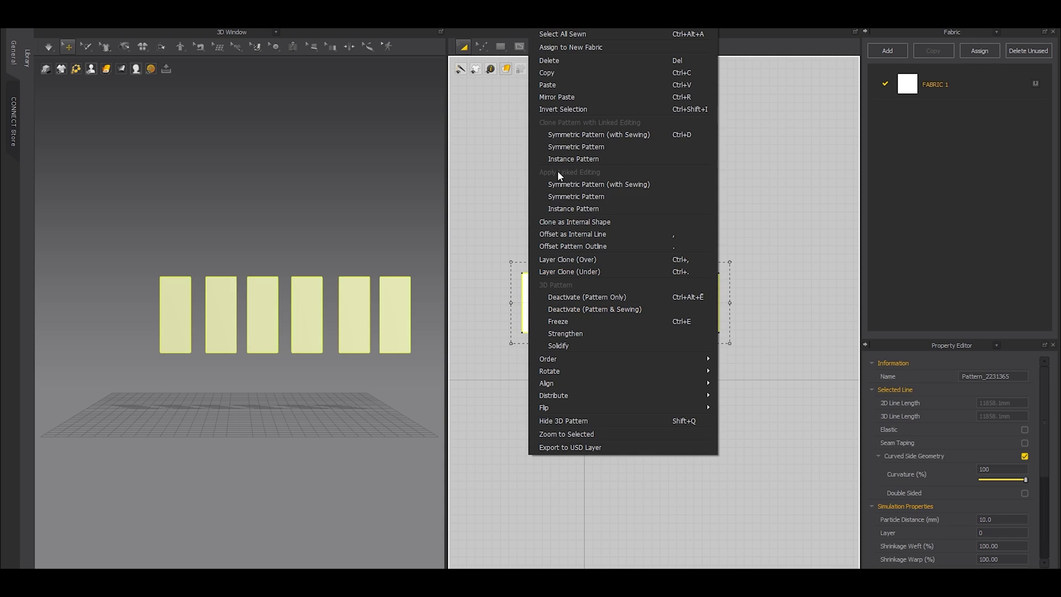
pyautogui.click(573, 209)
pyautogui.click(569, 209)
# Move the lower-right corner of the first linked pattern upward to slant the bottom edge.
pyautogui.scroll(3, 556, 336)
pyautogui.press('z')
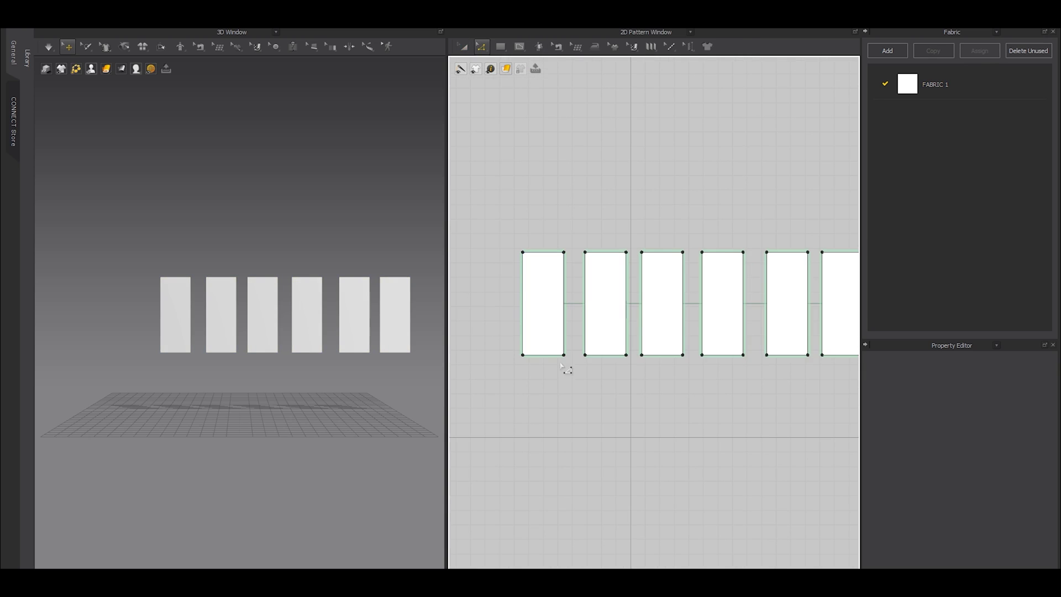
pyautogui.keyDown('shift'); pyautogui.moveTo(564, 354); pyautogui.dragTo(564, 323); pyautogui.keyUp('shift')
pyautogui.scroll(-3, 566, 399)
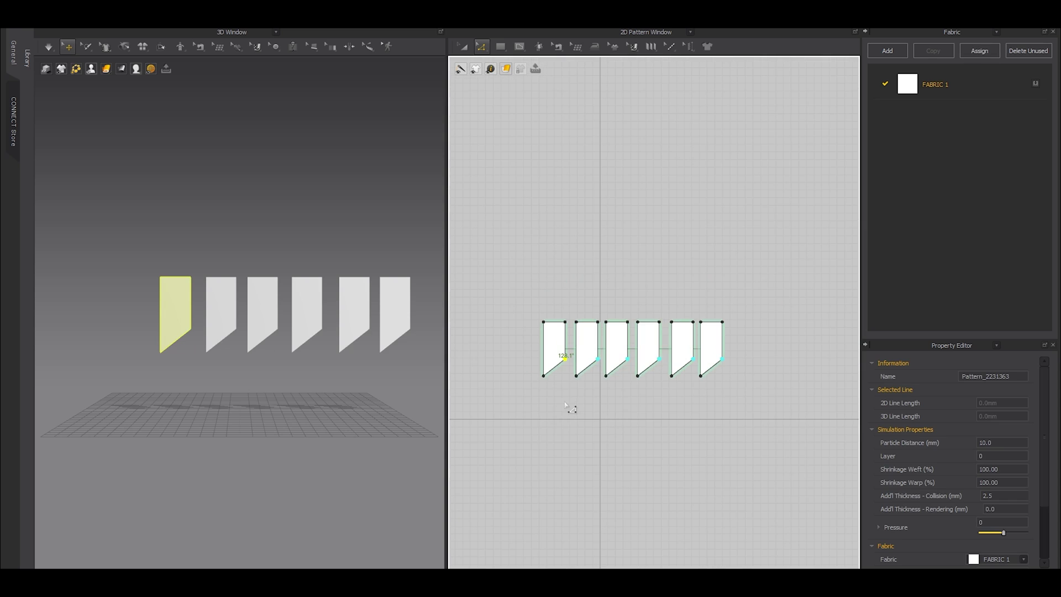
pyautogui.click(563, 401)
# Move the midpoint of the first linked pattern's left edge horizontally inward to form a notch.
pyautogui.scroll(3, 547, 349)
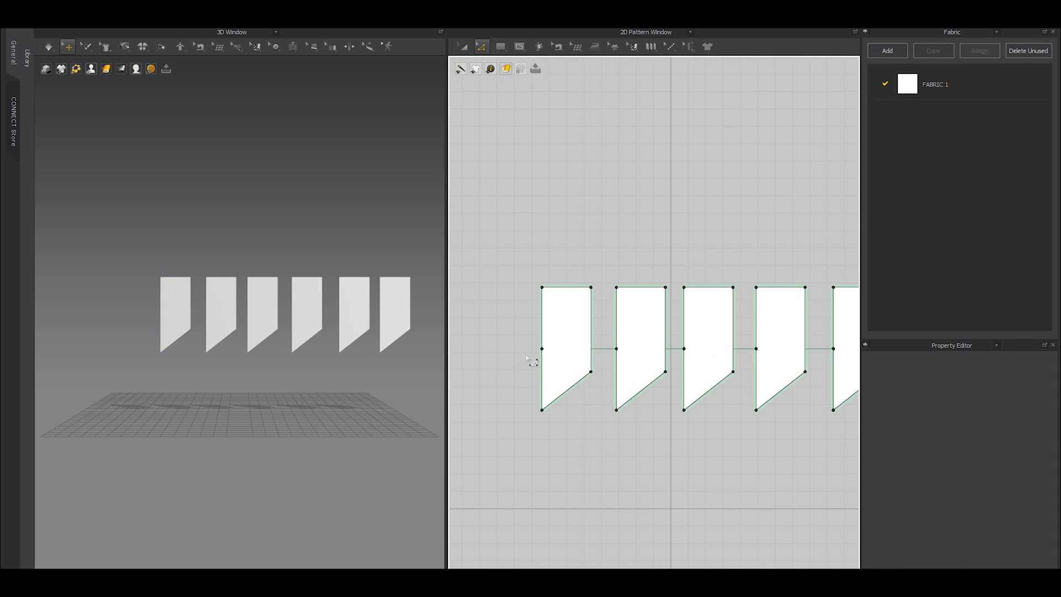
pyautogui.moveTo(542, 349); pyautogui.dragTo(566, 348)
pyautogui.scroll(-2, 564, 407)
pyautogui.click(602, 450)
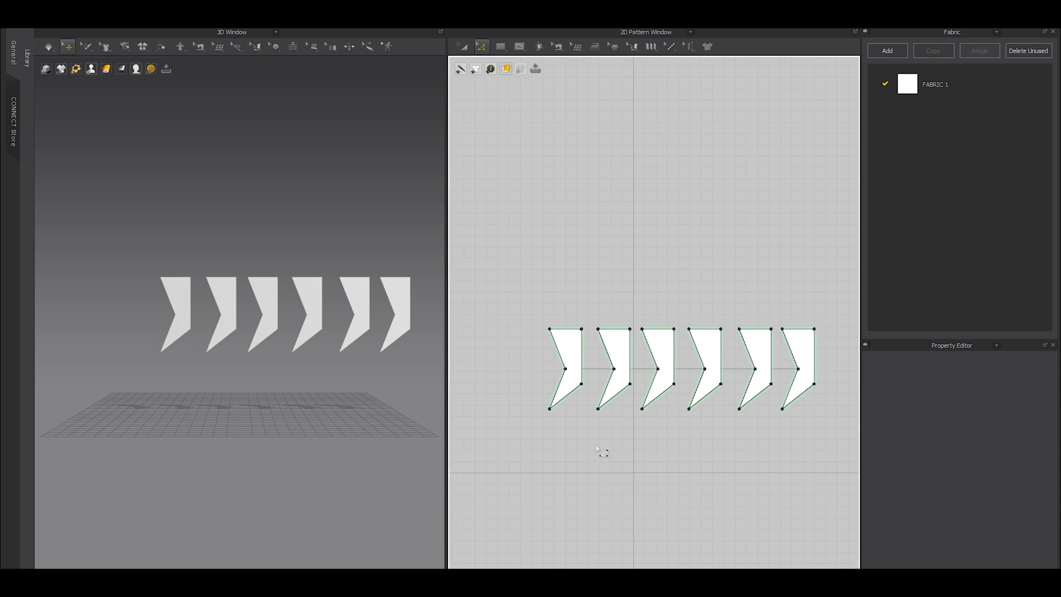
# Move the upper-left corner of the first linked pattern upward and leave point editing with everything deselected.
pyautogui.scroll(3, 579, 347)
pyautogui.moveTo(554, 315); pyautogui.dragTo(555, 288)
pyautogui.scroll(-3, 561, 303)
pyautogui.press('a')
pyautogui.click(610, 450)
pyautogui.scroll(-2, 614, 446)
pyautogui.scroll(2, 614, 434)
pyautogui.press('z')
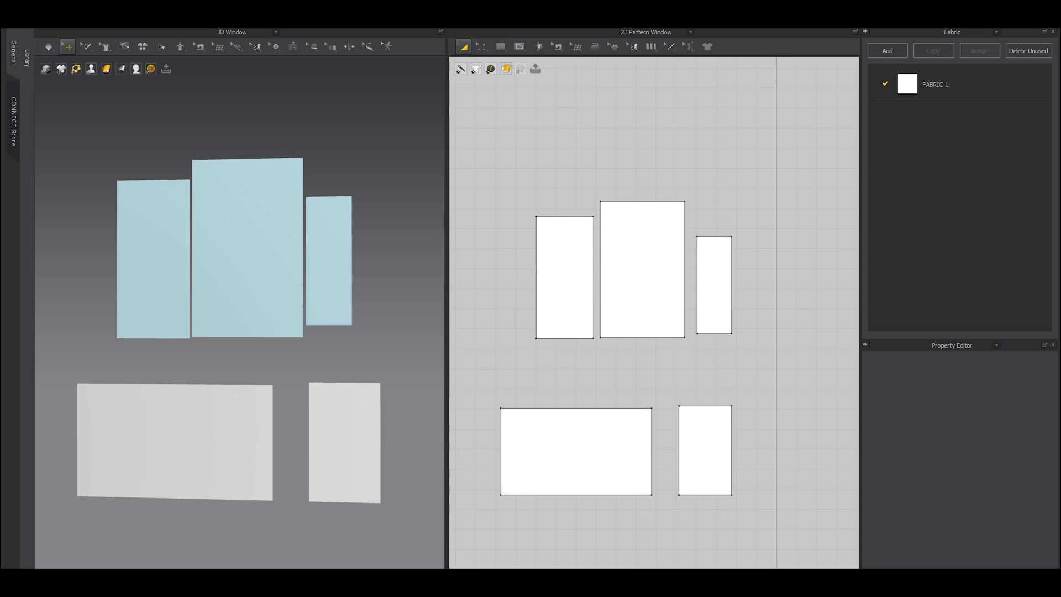
# Start an M:N segment seam and set the bottom edges of the three upper rectangles as its first side.
pyautogui.click(557, 47)
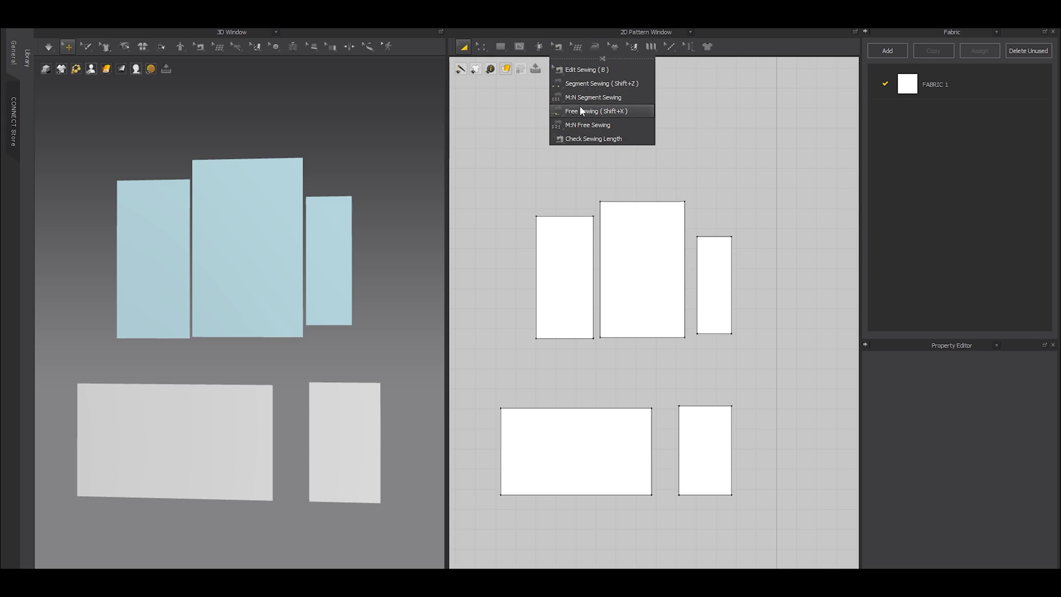
pyautogui.click(581, 99)
pyautogui.click(555, 310)
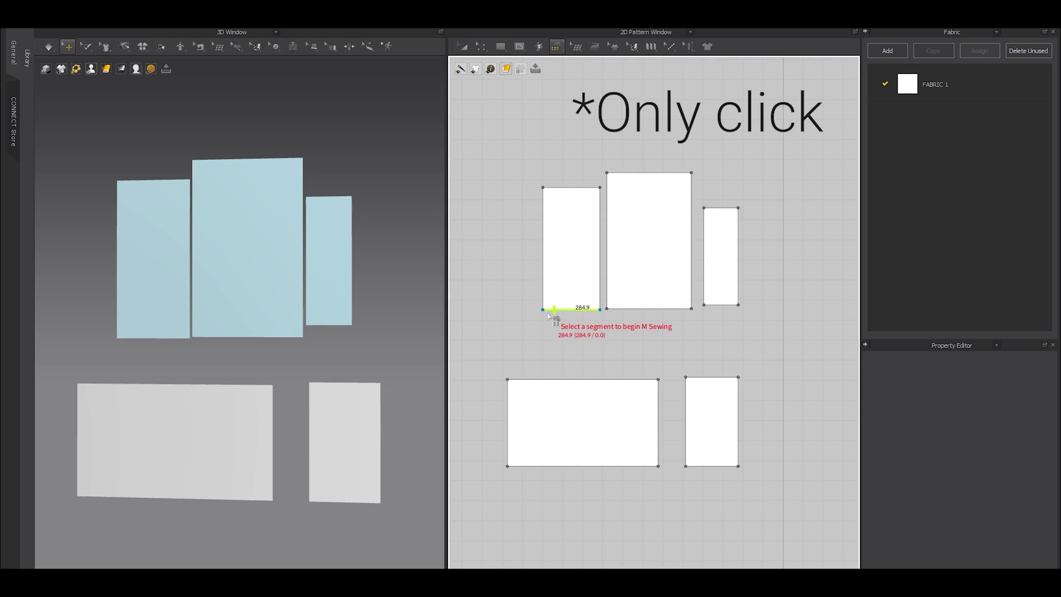
pyautogui.click(720, 305)
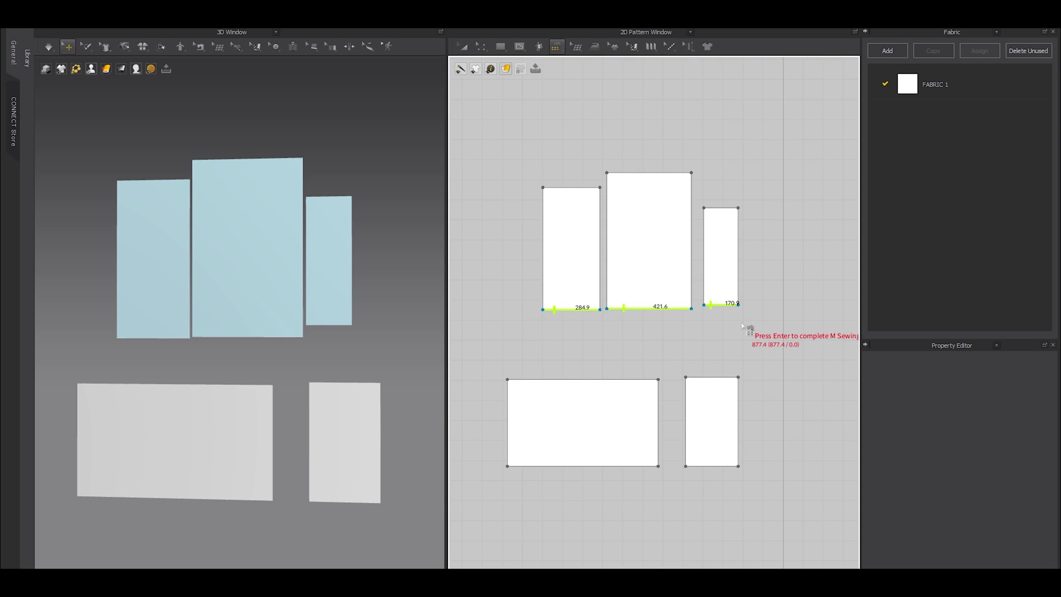
pyautogui.press('Return')
# Complete the M:N seam with the top edges of the two lower rectangles and simulate the joined cloth.
pyautogui.click(538, 380)
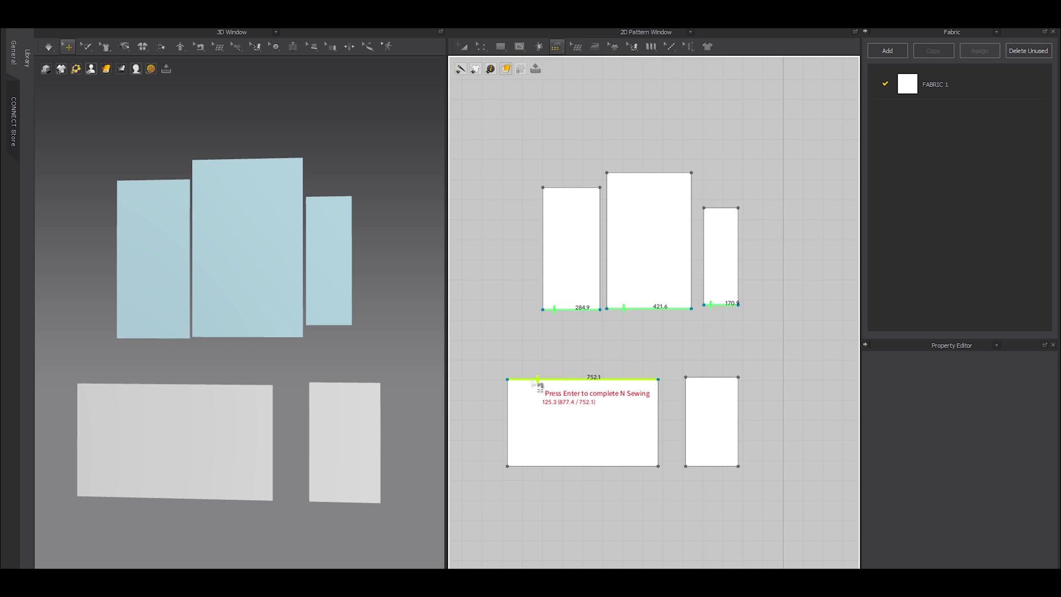
pyautogui.click(697, 378)
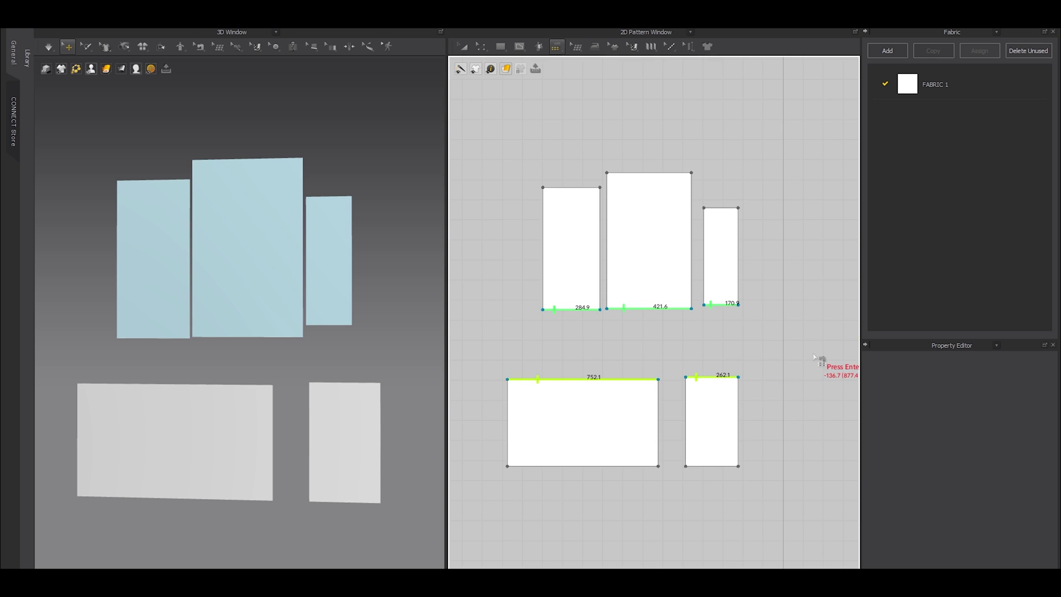
pyautogui.press('Return')
pyautogui.moveTo(216, 336)
pyautogui.mouseDown(button='right')
pyautogui.moveTo(225, 317)
pyautogui.moveTo(280, 318)
pyautogui.moveTo(212, 329)
pyautogui.mouseUp(button='right')
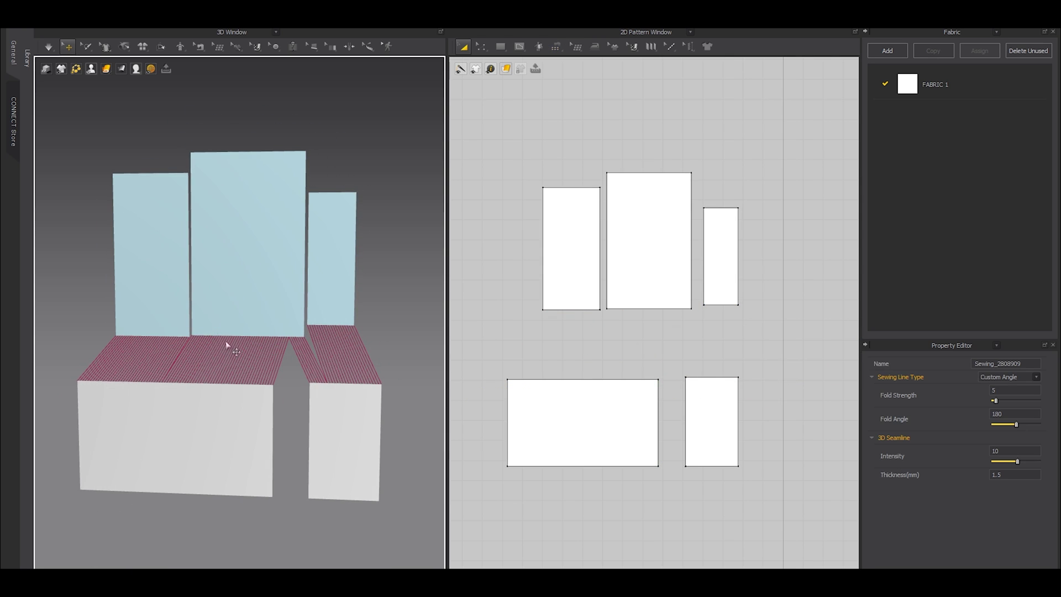
pyautogui.press('space')
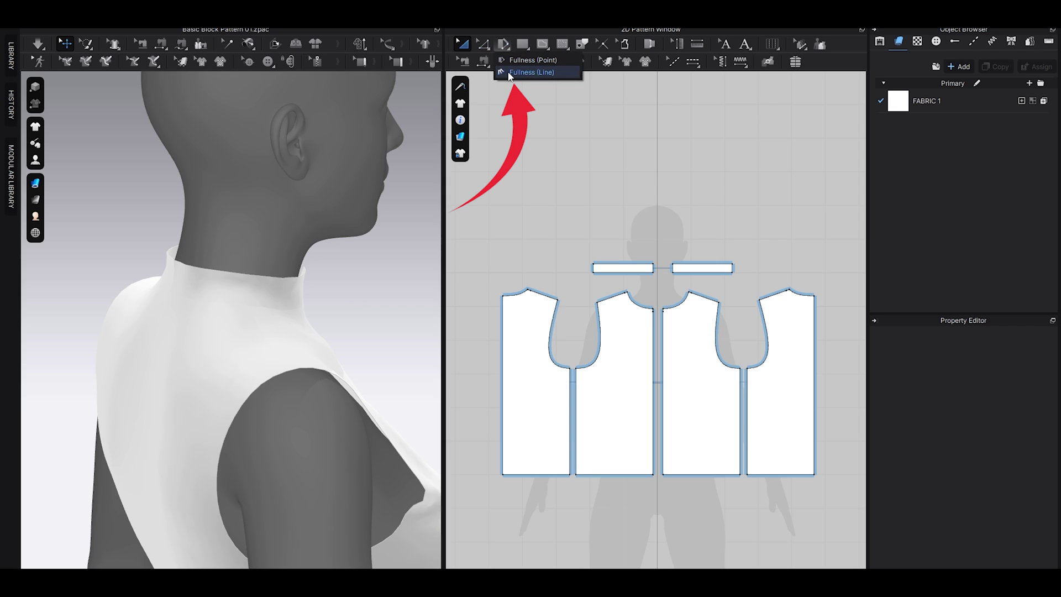
# Curve the outer half of the neckband pieces upward with Fullness (Line), shortening the top edge with the Start direction.
pyautogui.click(531, 73)
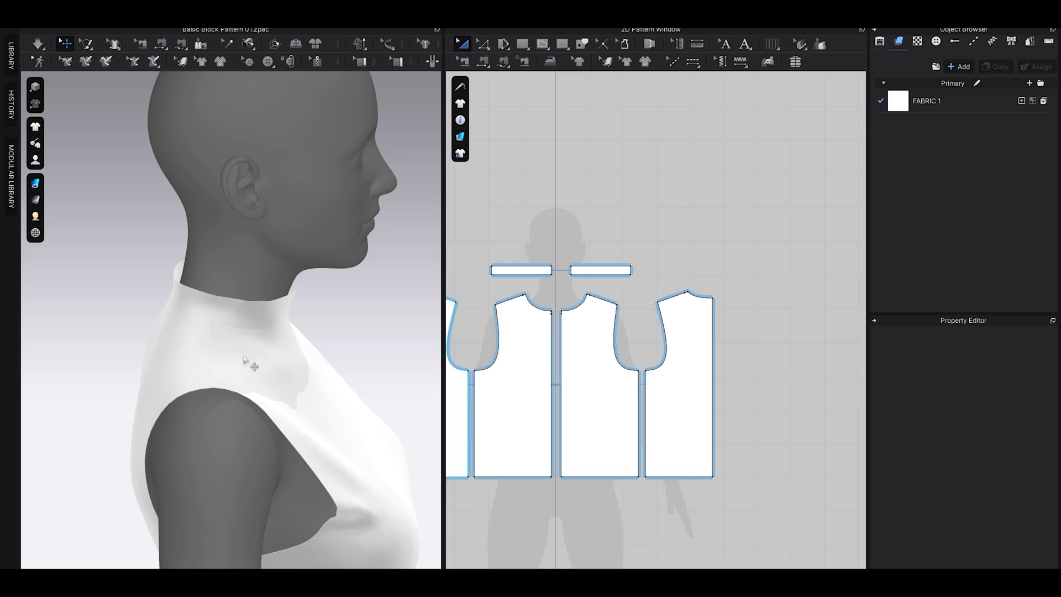
pyautogui.moveTo(279, 360); pyautogui.dragTo(227, 349, button='right')
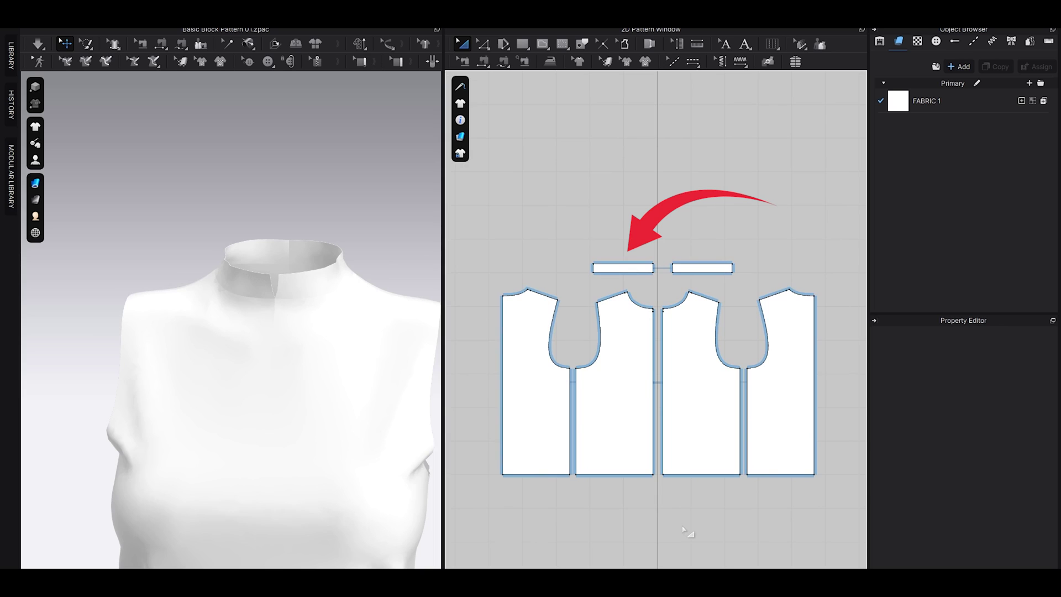
pyautogui.click(484, 61)
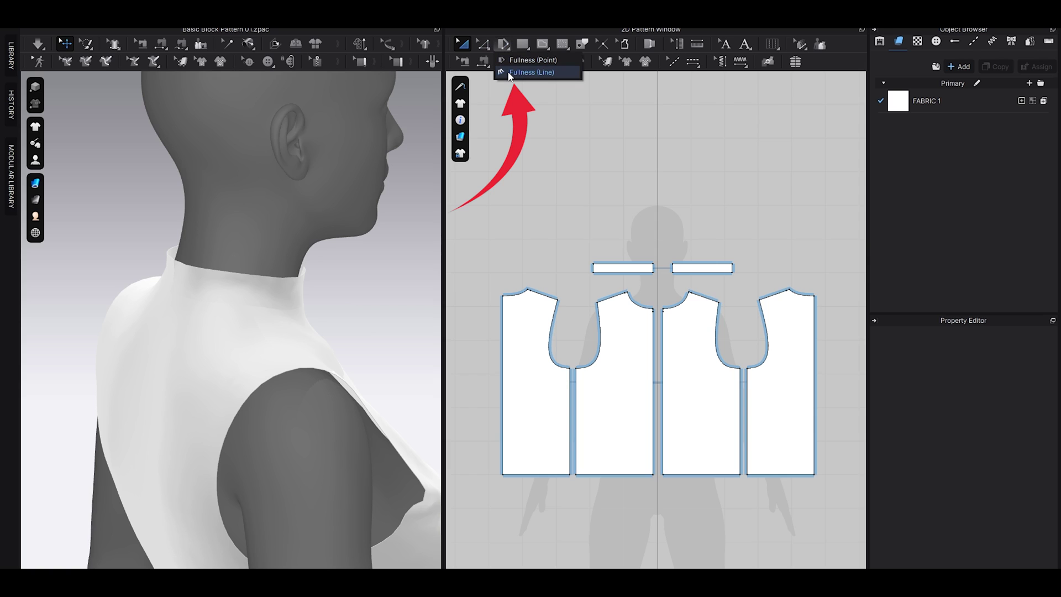
pyautogui.click(514, 73)
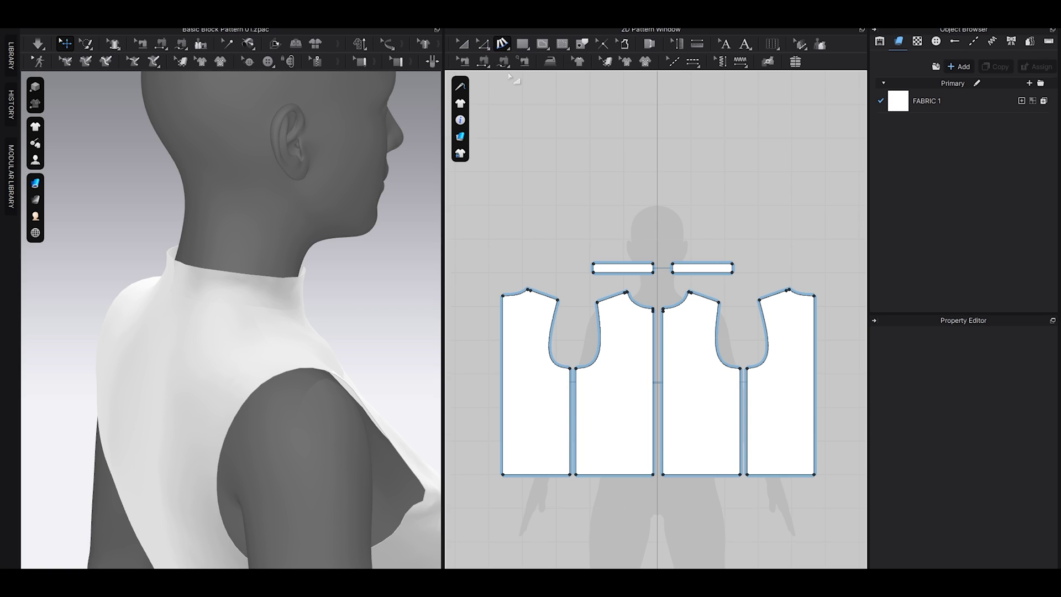
pyautogui.scroll(3, 597, 294)
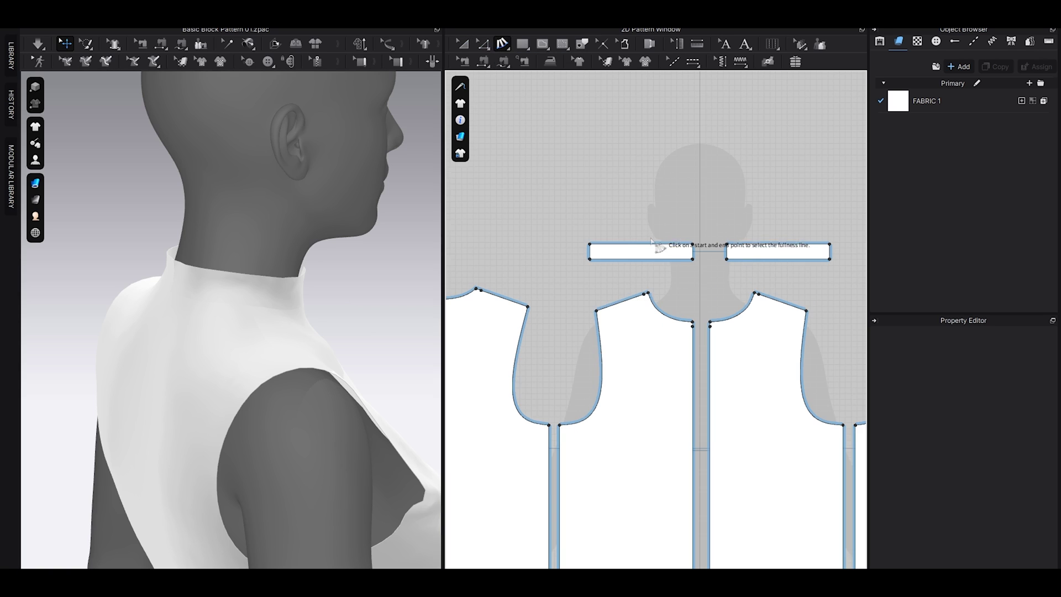
pyautogui.click(589, 248)
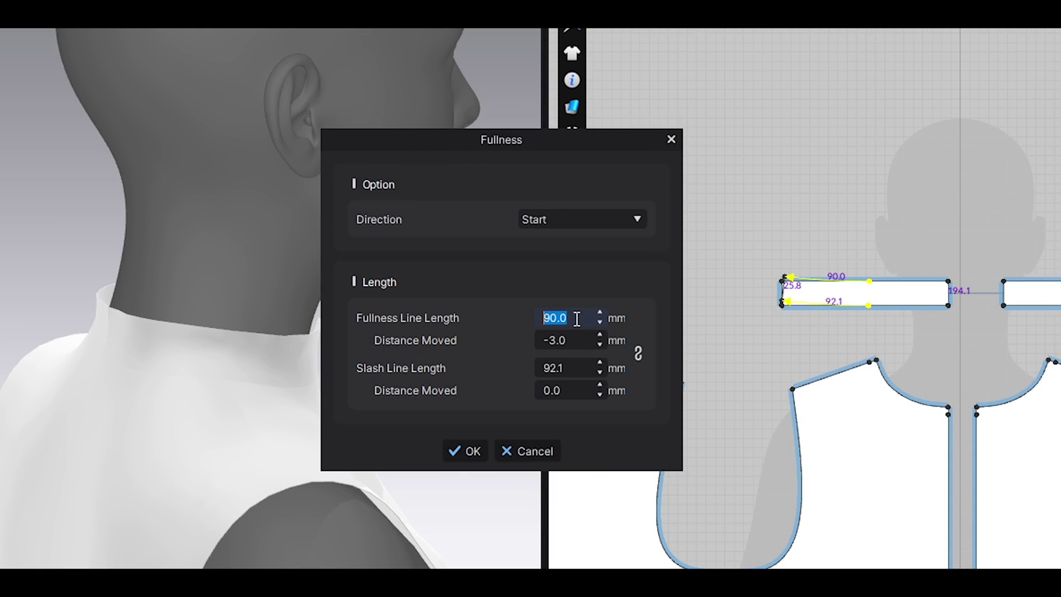
pyautogui.click(468, 453)
pyautogui.press('a')
# Simulate the reshaped neckband so it closes around the avatar's neck, viewing it from back to front.
pyautogui.moveTo(155, 317); pyautogui.dragTo(265, 317, button='right')
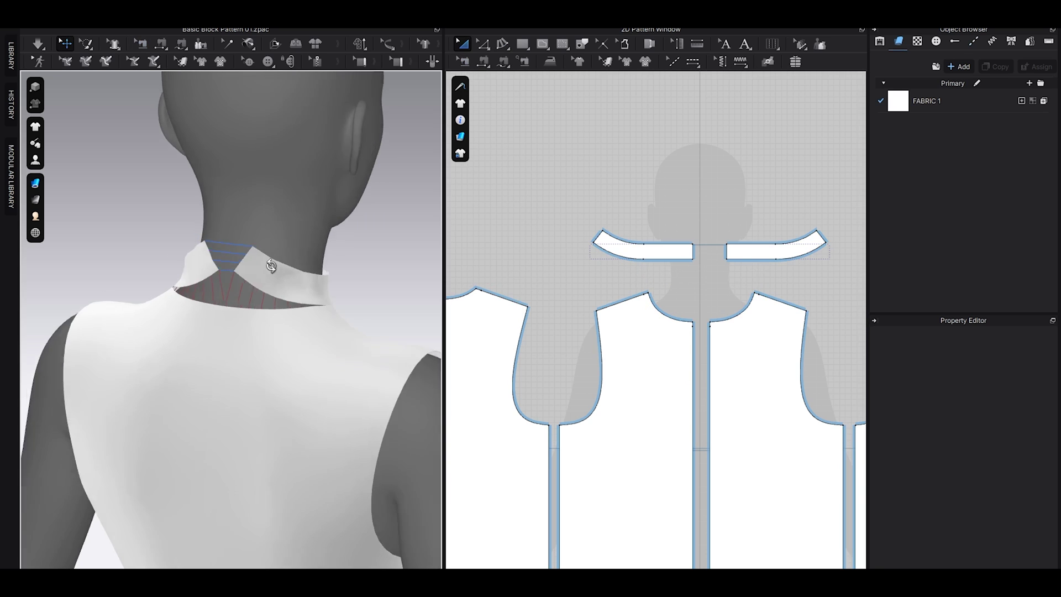
pyautogui.press('space')
pyautogui.moveTo(327, 278); pyautogui.dragTo(225, 308, button='right')
pyautogui.press('space')
# Activate a curve-editing tool for the front ends of the neckband pieces.
pyautogui.scroll(3, 734, 233)
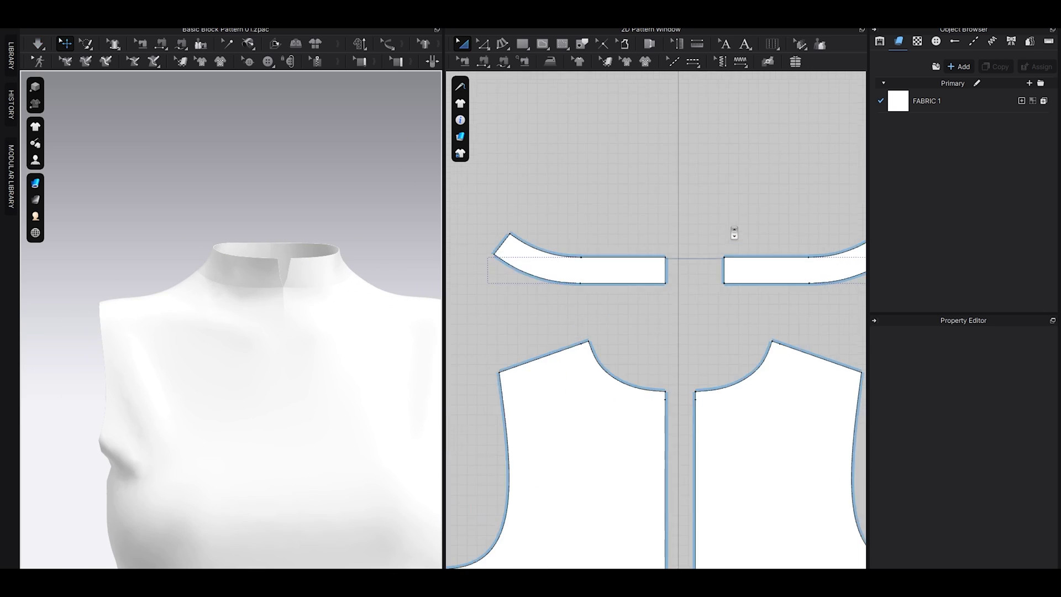
pyautogui.scroll(2, 665, 255)
pyautogui.click(478, 47)
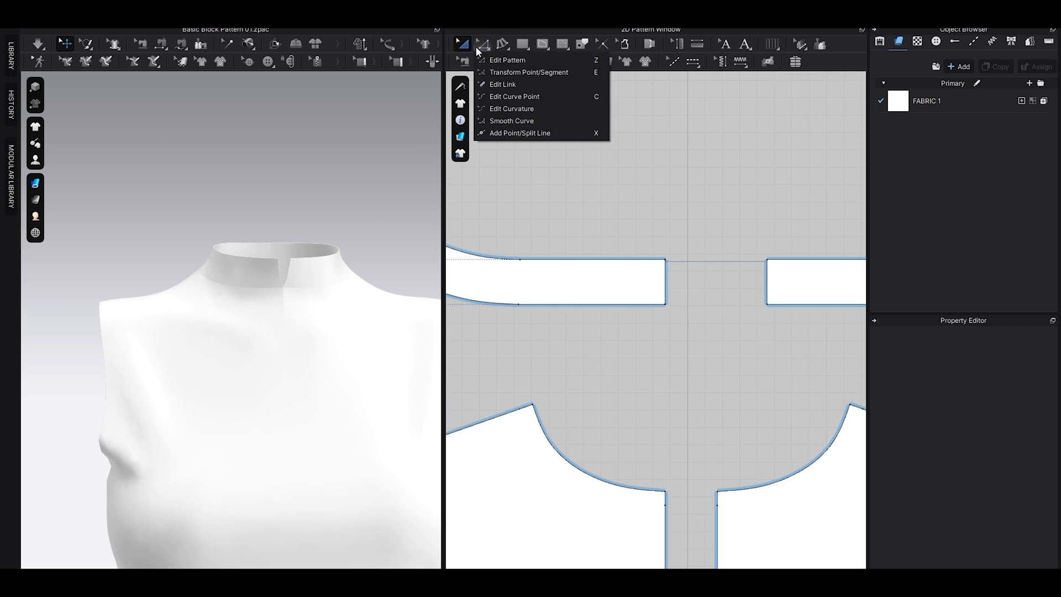
pyautogui.click(508, 115)
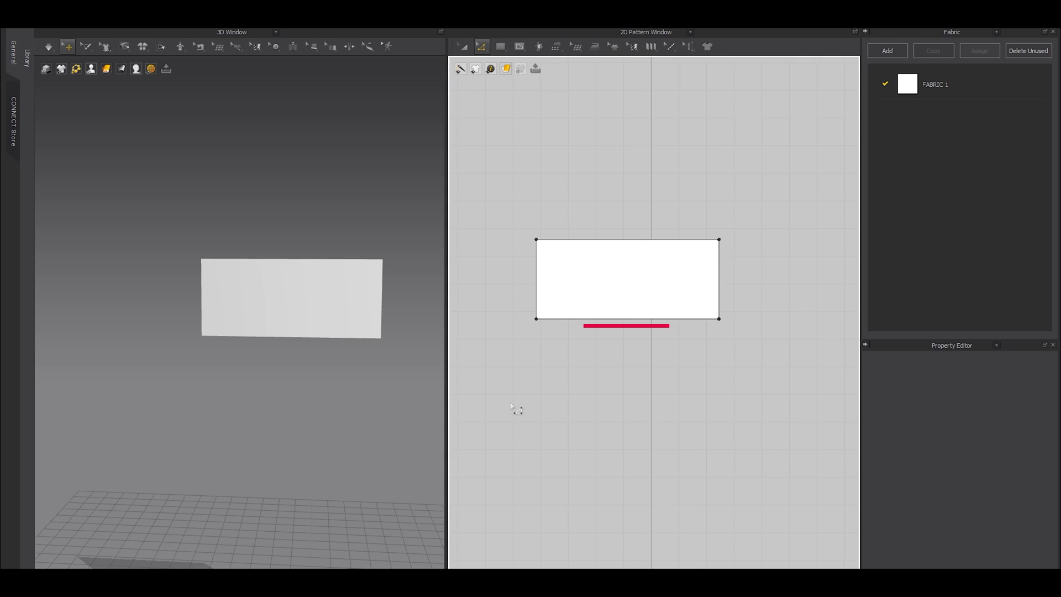
# Try tapering the rectangle by moving both lower corners inward by an equal horizontal distance, and undo both moves.
pyautogui.scroll(-3, 526, 342)
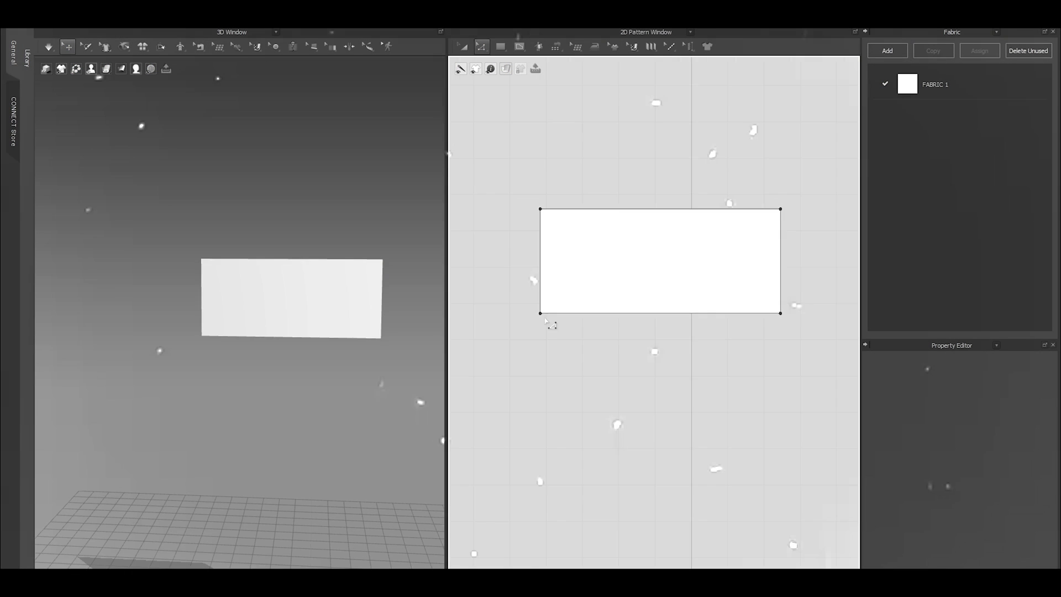
pyautogui.moveTo(540, 313); pyautogui.dragTo(568, 315)
pyautogui.rightClick(569, 315)
pyautogui.write('5')
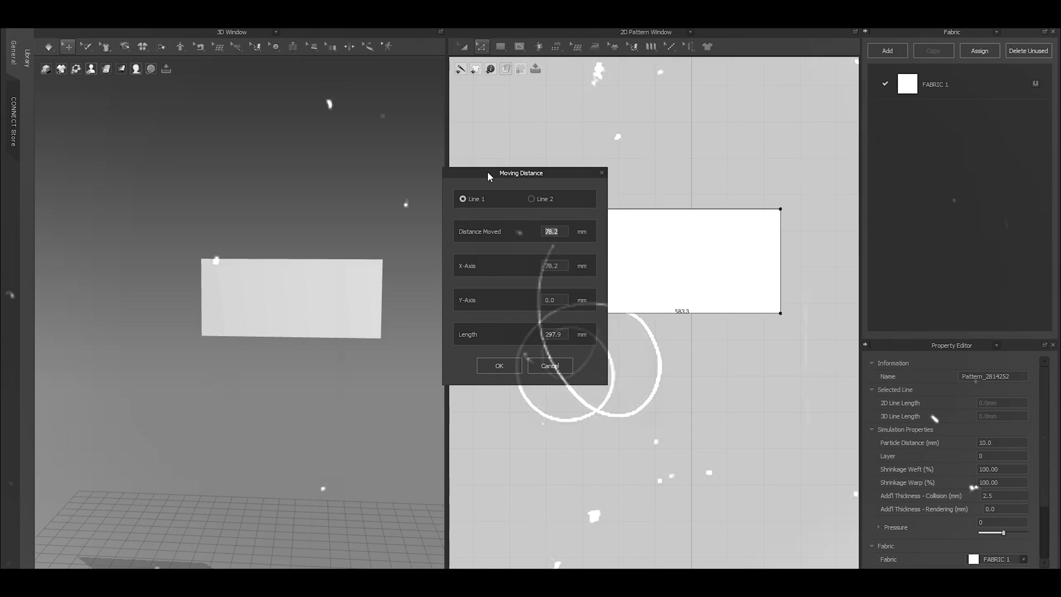
pyautogui.moveTo(488, 173); pyautogui.dragTo(469, 172)
pyautogui.press('Return')
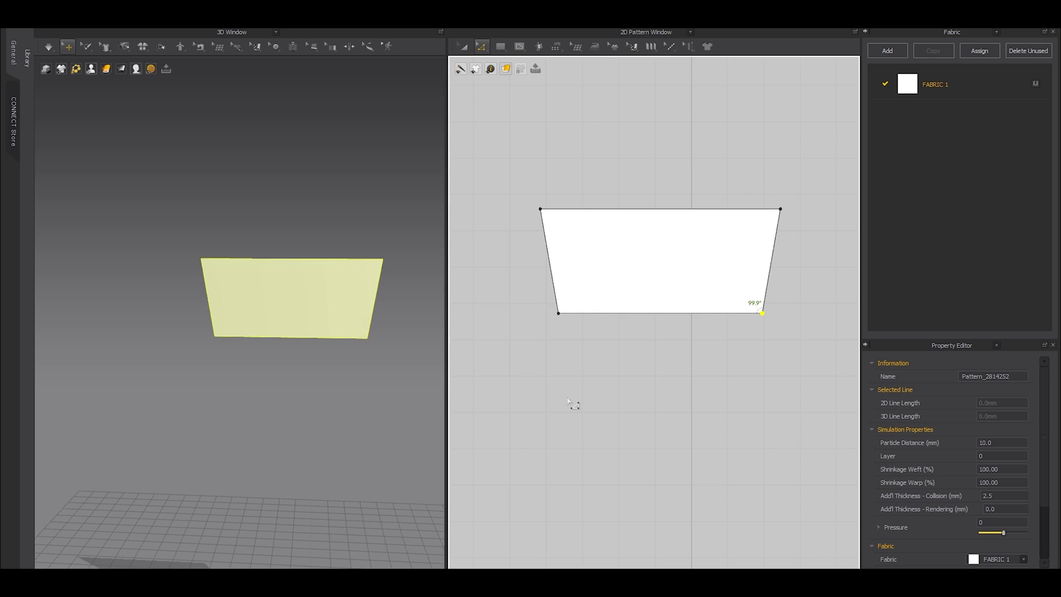
pyautogui.hotkey('ctrl', 'z')
pyautogui.hotkey('ctrl', 'z')
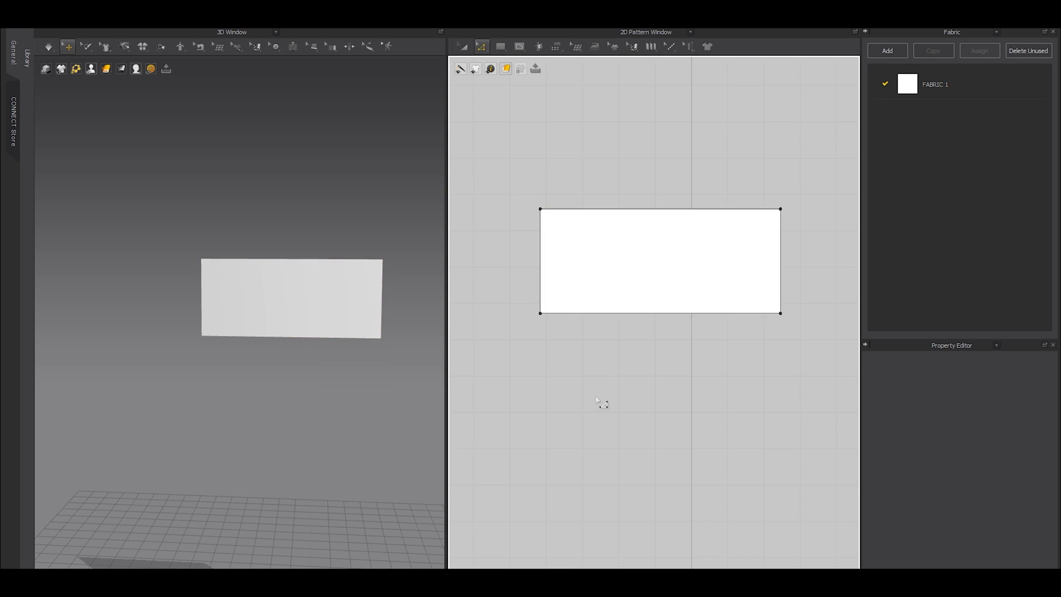
# Scale the rectangle's bottom edge symmetrically to 50% width with Transform Point/Segment.
pyautogui.click(481, 49)
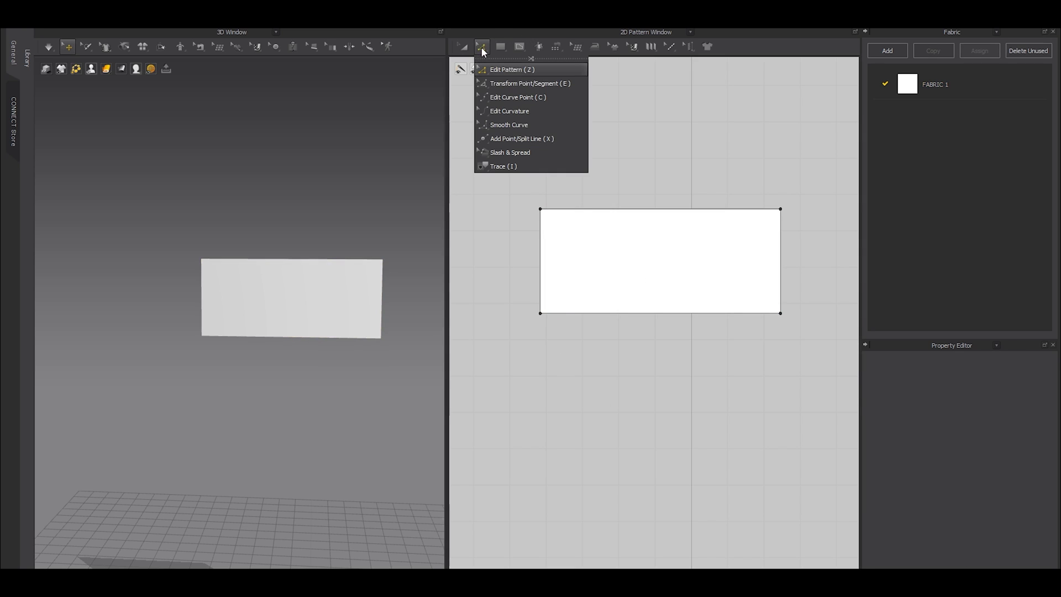
pyautogui.click(494, 84)
pyautogui.click(663, 313)
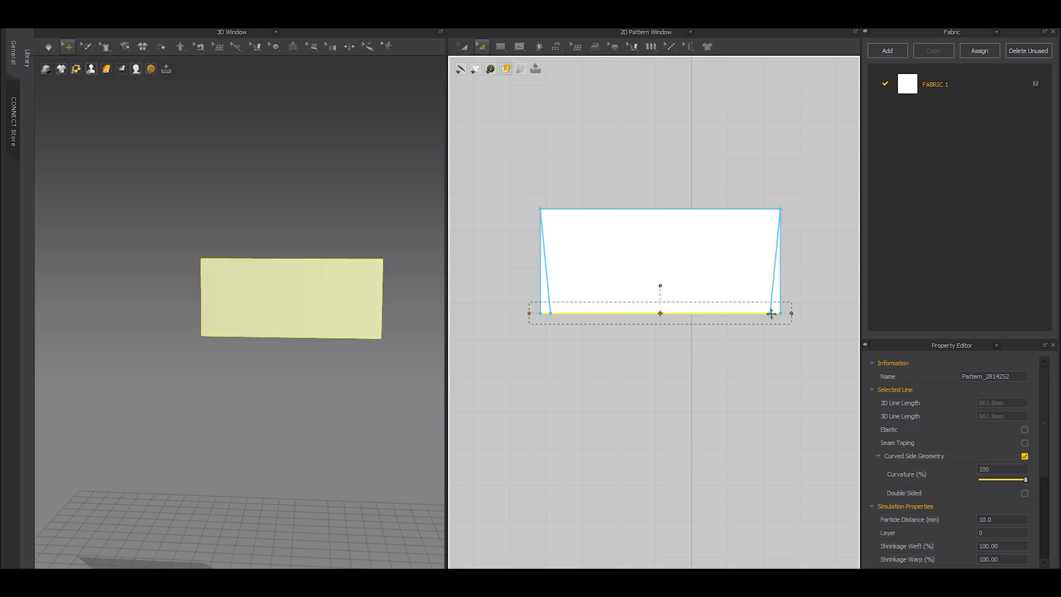
pyautogui.moveTo(733, 315); pyautogui.dragTo(722, 315)
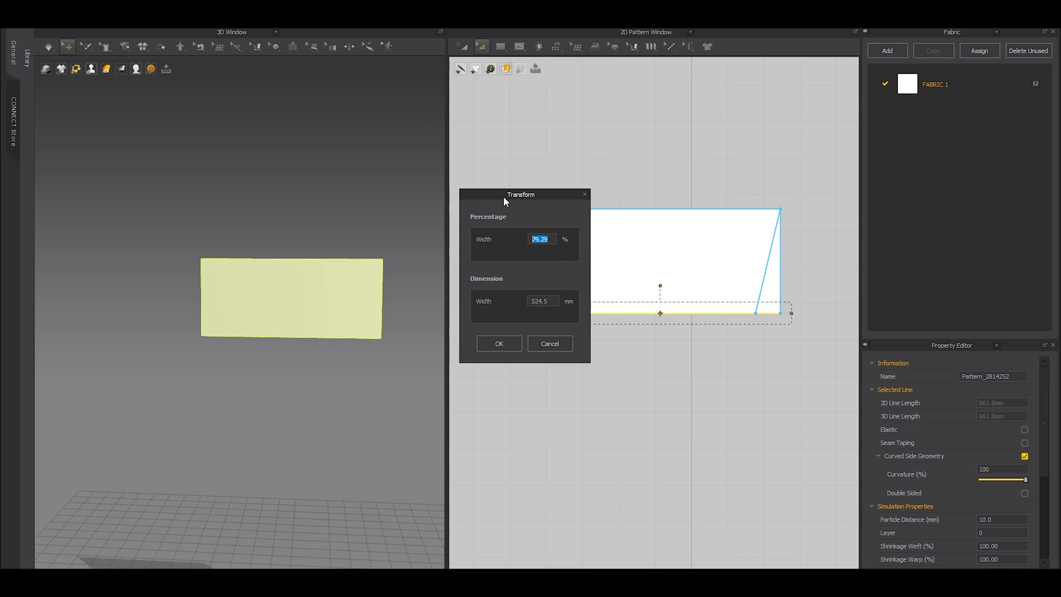
pyautogui.moveTo(504, 196); pyautogui.dragTo(395, 190)
pyautogui.write('50')
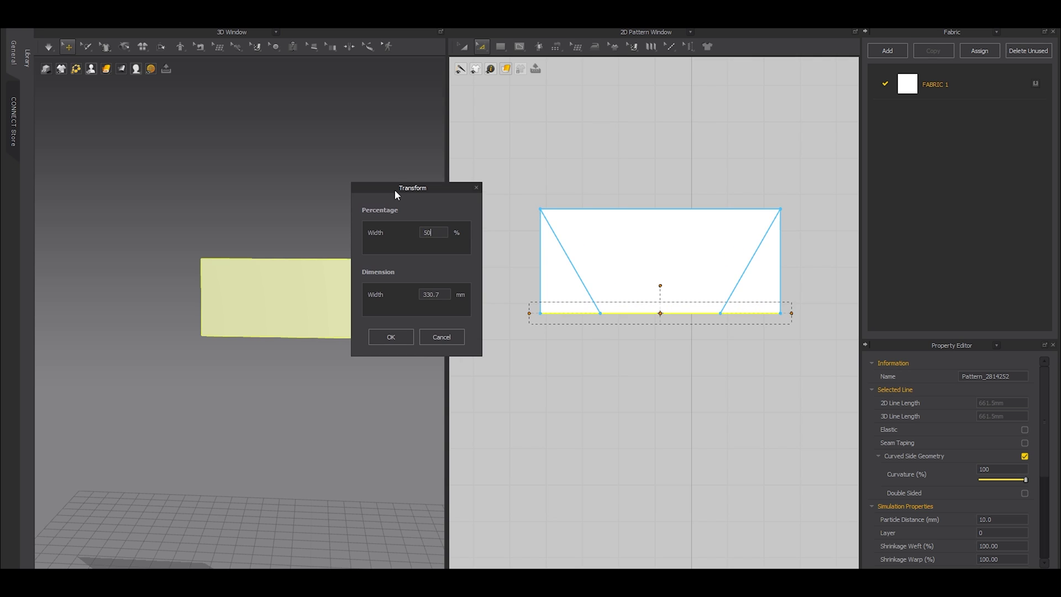
pyautogui.press('Return')
# Rotate the trapezoid's left slanted edge several times, relocating the rotation pivot along the edge and to its inner endpoint.
pyautogui.click(555, 324)
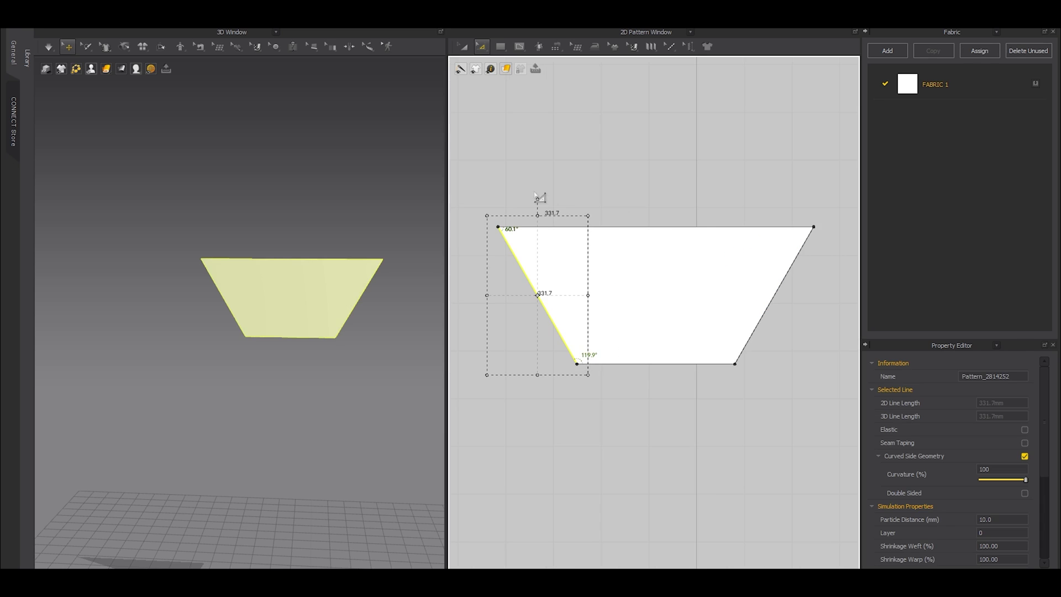
pyautogui.moveTo(541, 199); pyautogui.dragTo(571, 269)
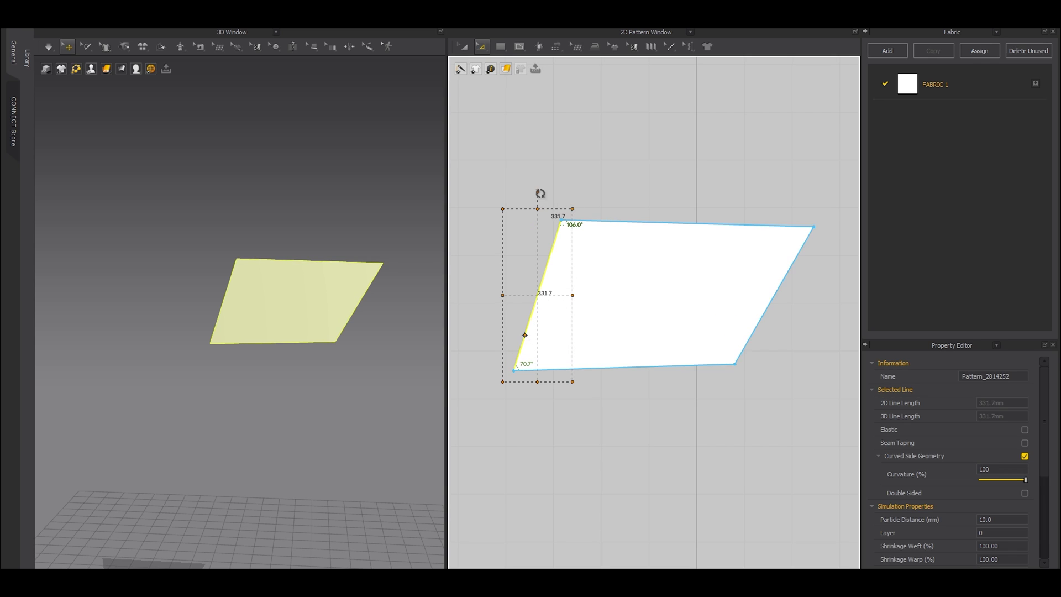
pyautogui.moveTo(539, 192); pyautogui.dragTo(587, 293)
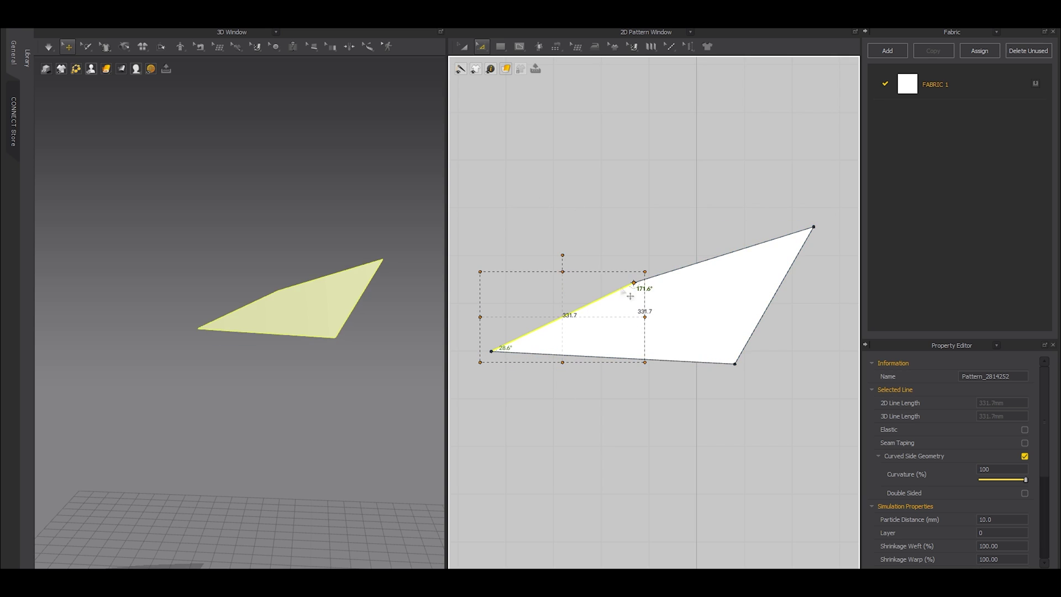
pyautogui.moveTo(522, 253); pyautogui.dragTo(504, 324)
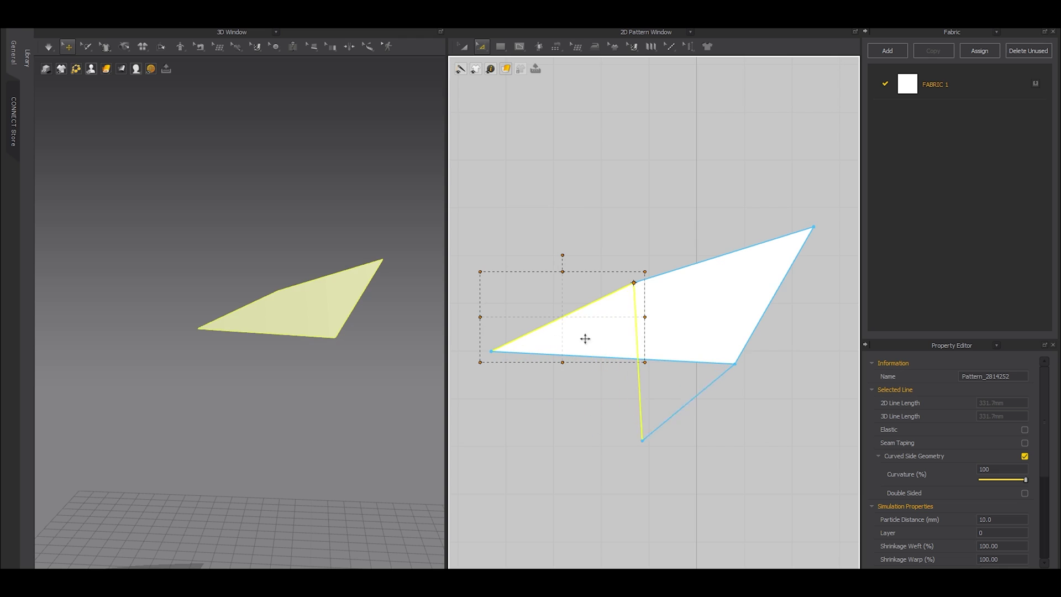
pyautogui.press('Delete')
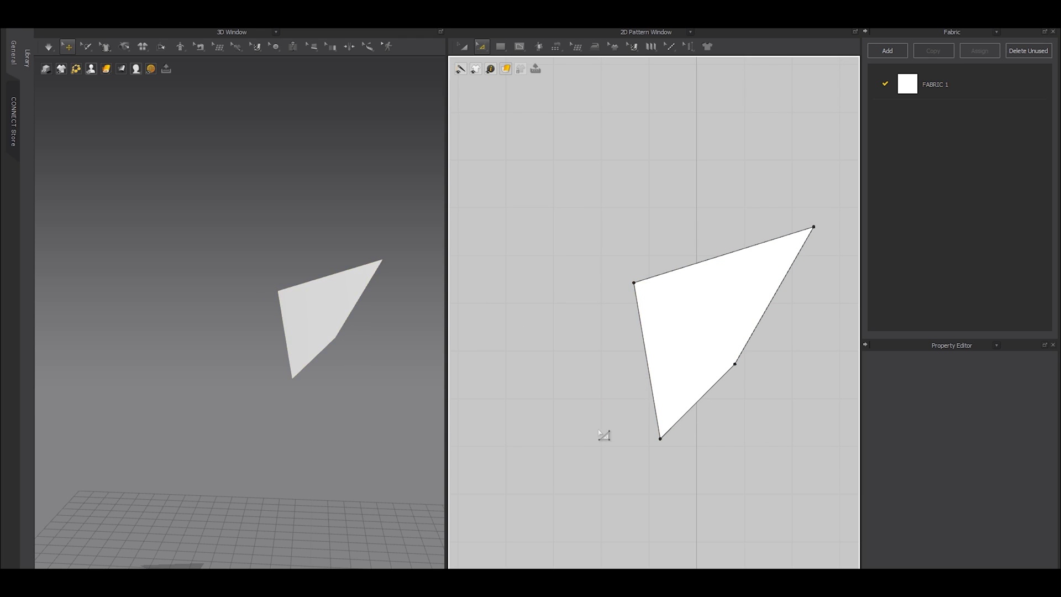
pyautogui.scroll(-1, 602, 435)
pyautogui.moveTo(740, 416); pyautogui.dragTo(687, 453, button='right')
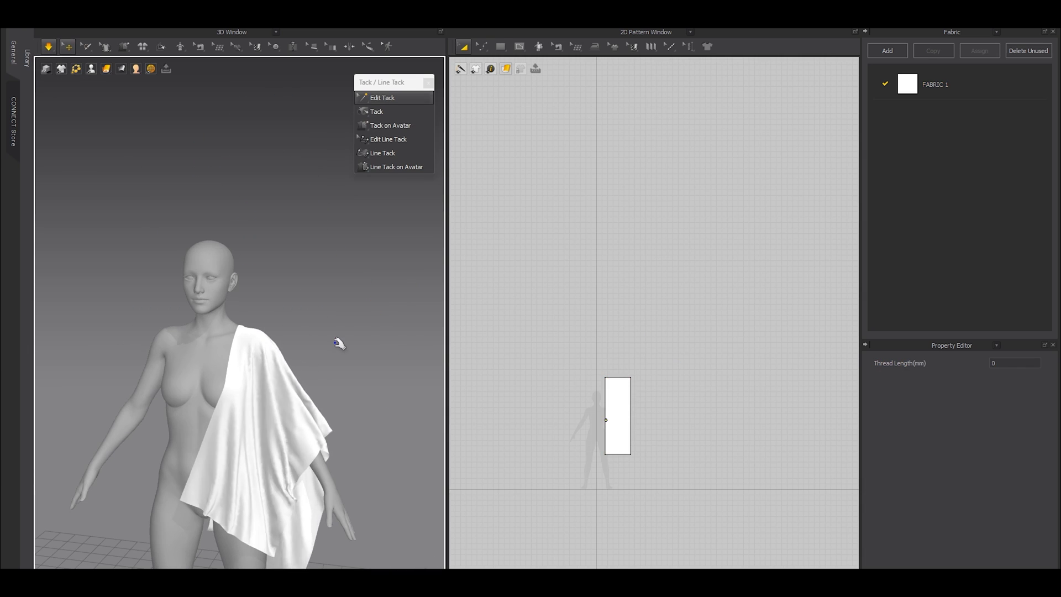
pyautogui.moveTo(339, 339); pyautogui.dragTo(64, 343, button='right')
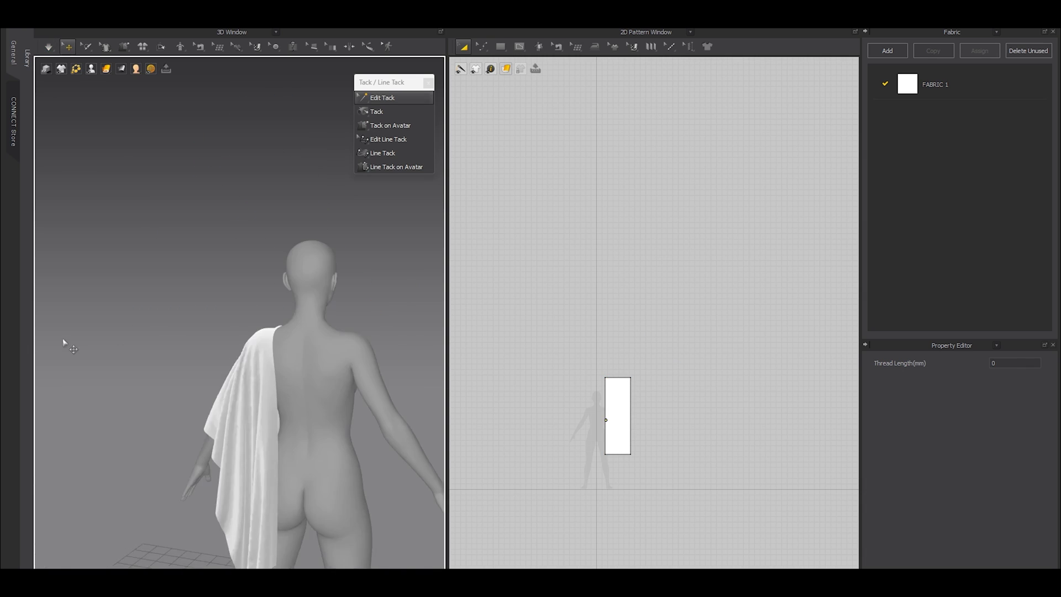